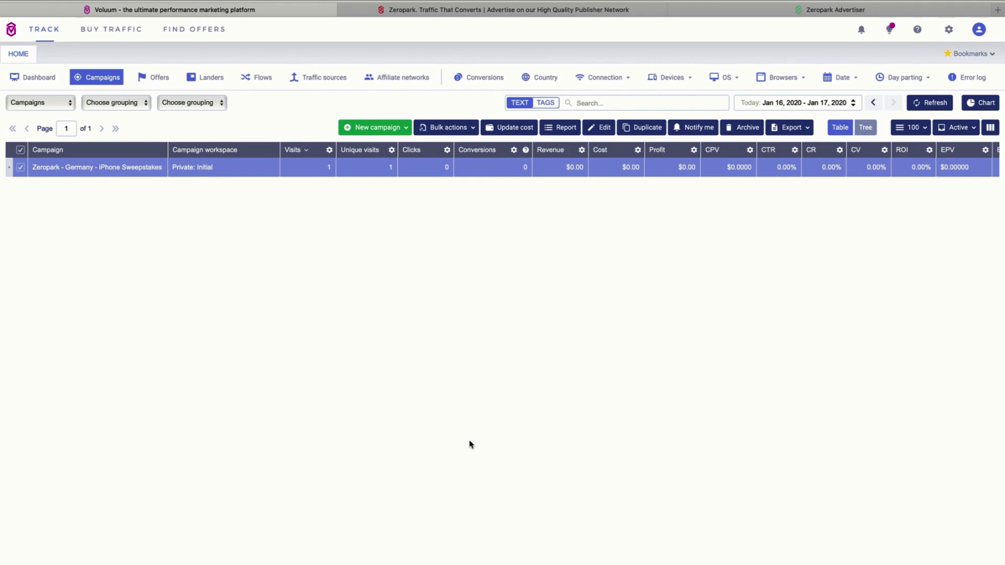
{"action": "left_click", "coordinate": [466, 9]}
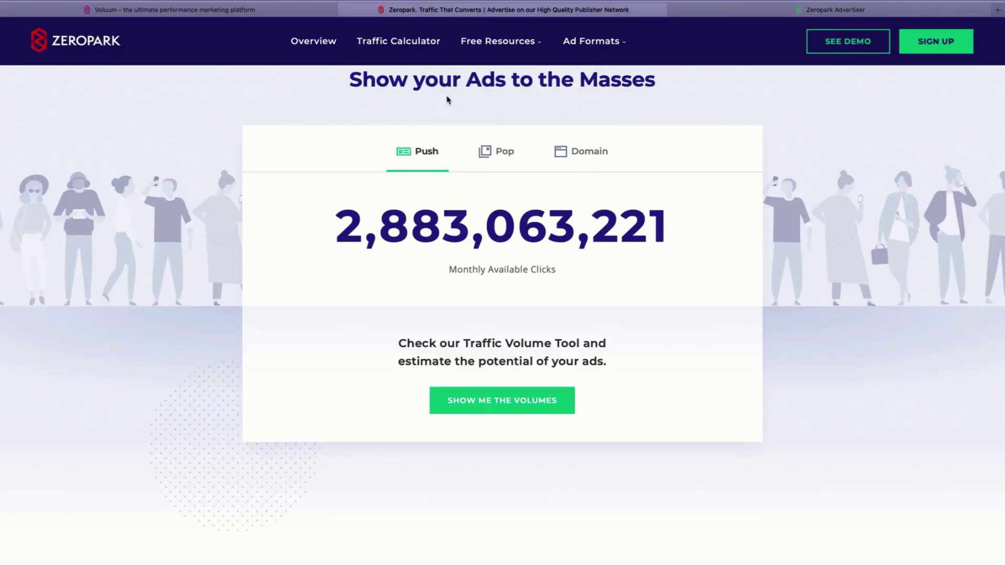
{"action": "scroll", "coordinate": [121, 117], "scroll_direction": "up", "scroll_amount": 15}
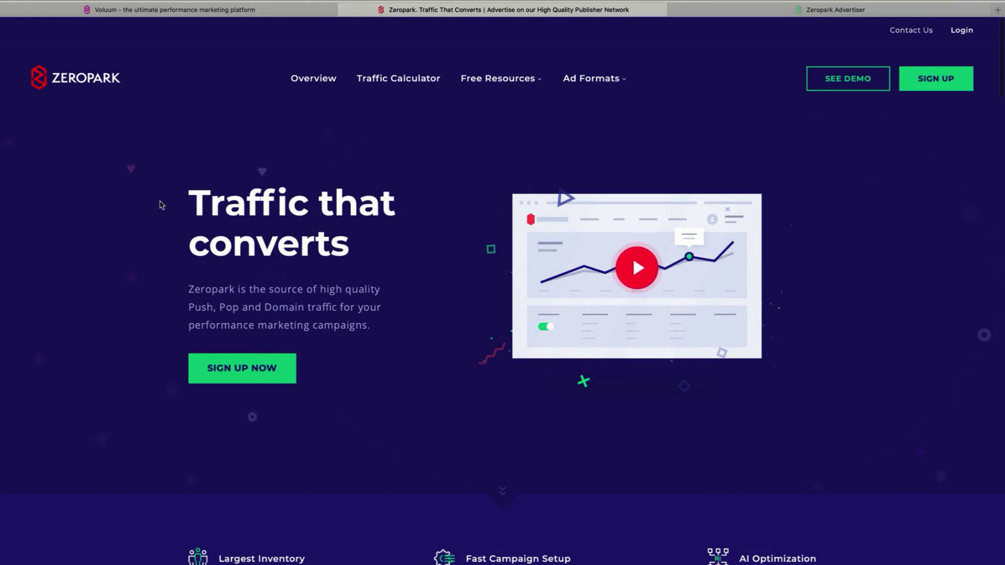
{"action": "scroll", "coordinate": [152, 208], "scroll_direction": "down", "scroll_amount": 7}
{"action": "scroll", "coordinate": [152, 209], "scroll_direction": "down", "scroll_amount": 5}
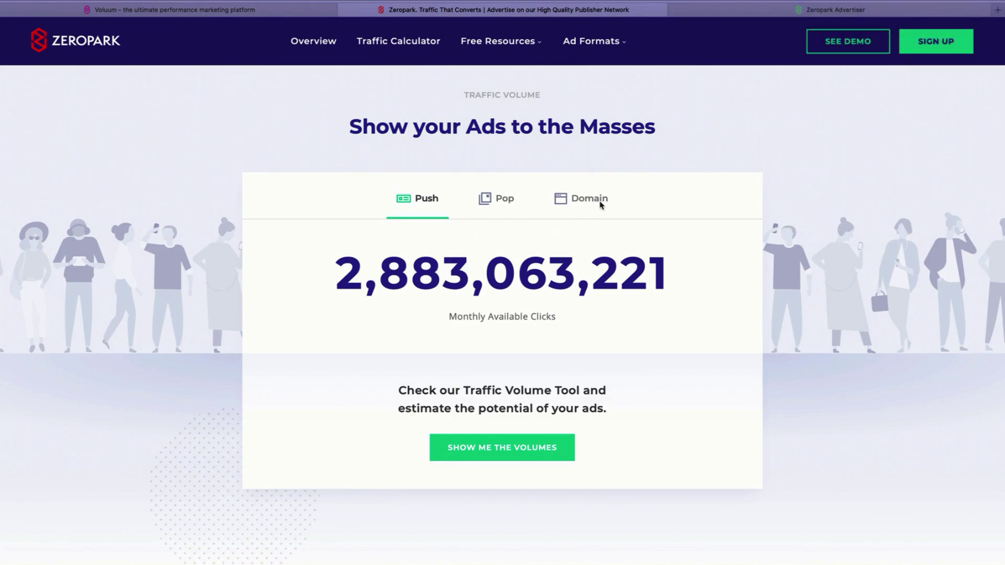
- Start a new Zeropark campaign with Domain as the traffic type
{"action": "left_click", "coordinate": [720, 10]}
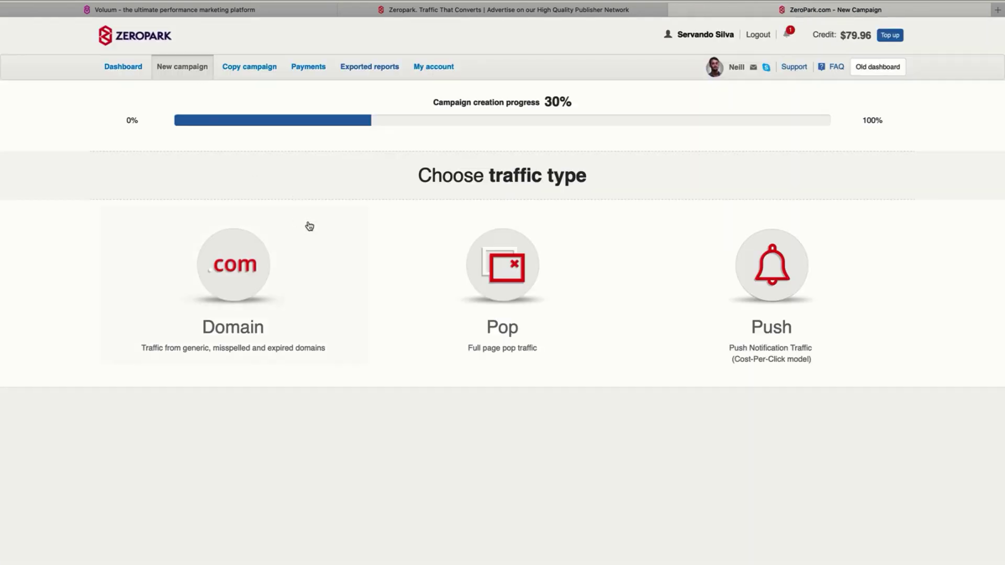
{"action": "left_click", "coordinate": [245, 285]}
{"action": "scroll", "coordinate": [475, 309], "scroll_direction": "down", "scroll_amount": 1}
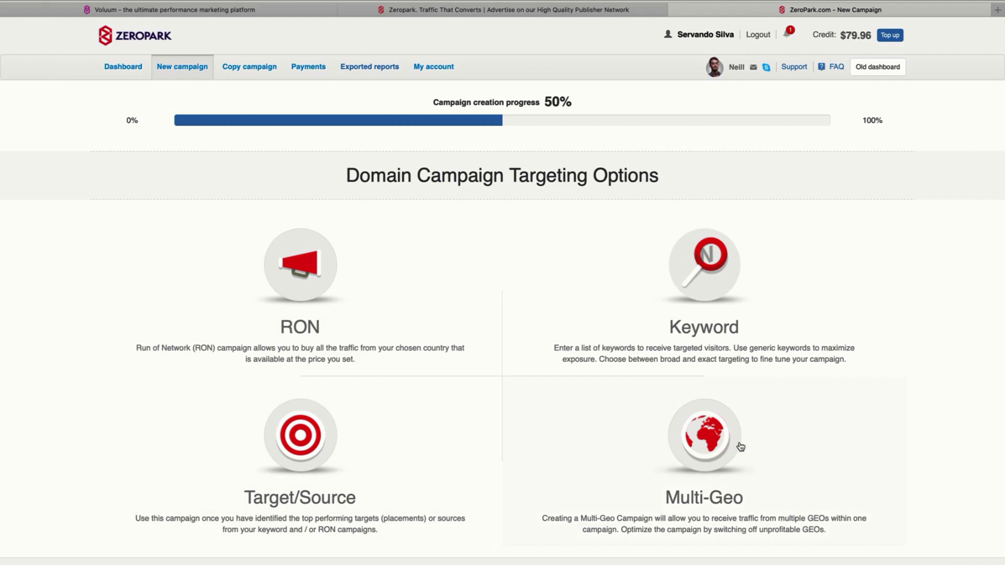
- Choose Run of Network and name the campaign Germany iPhone Sweepstakes, checking the name in Voluum
{"action": "left_click", "coordinate": [306, 260]}
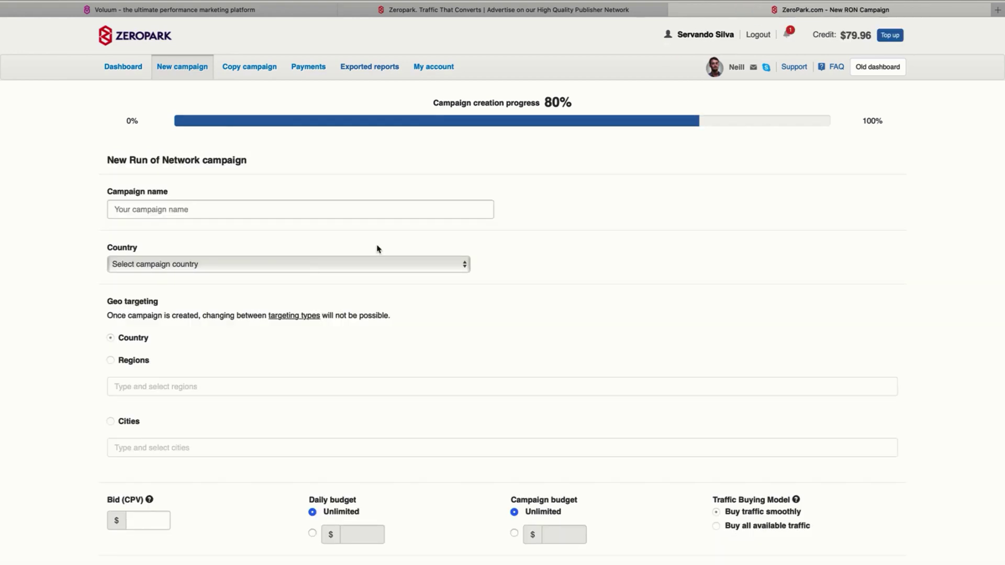
{"action": "scroll", "coordinate": [384, 240], "scroll_direction": "down", "scroll_amount": 2}
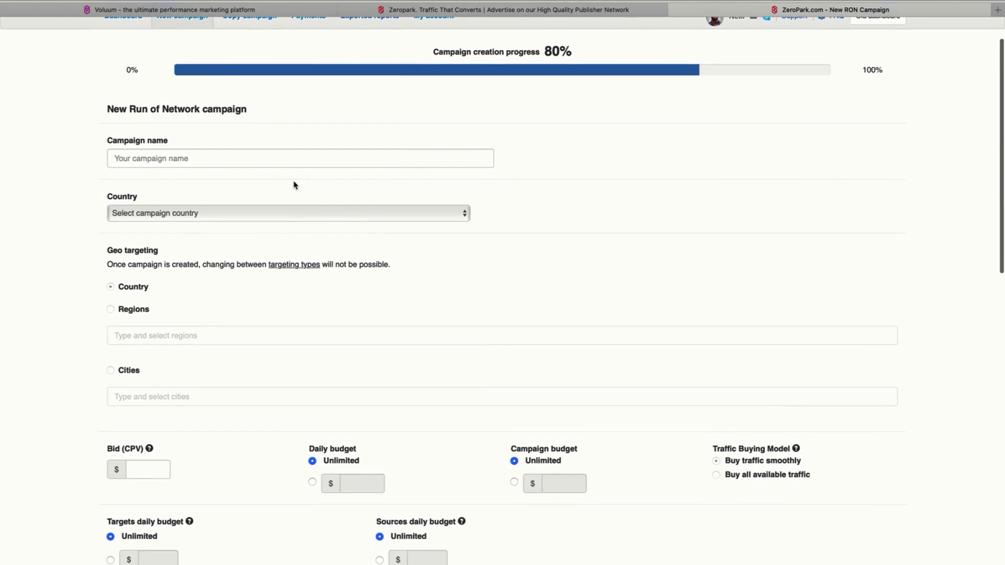
{"action": "scroll", "coordinate": [293, 186], "scroll_direction": "down", "scroll_amount": 1}
{"action": "left_click", "coordinate": [187, 127]}
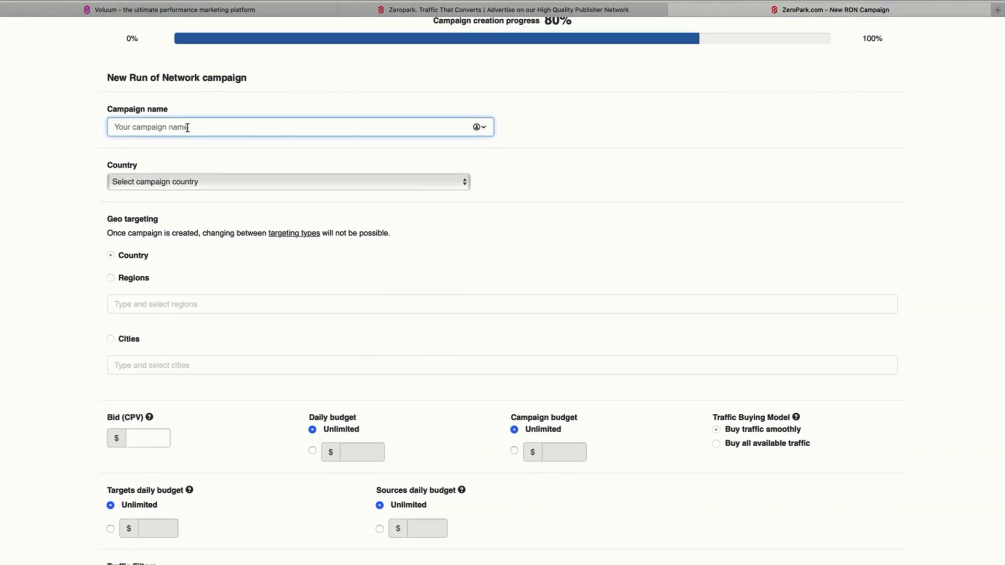
{"action": "type", "text": "Germany iPhone Sweepstakes"}
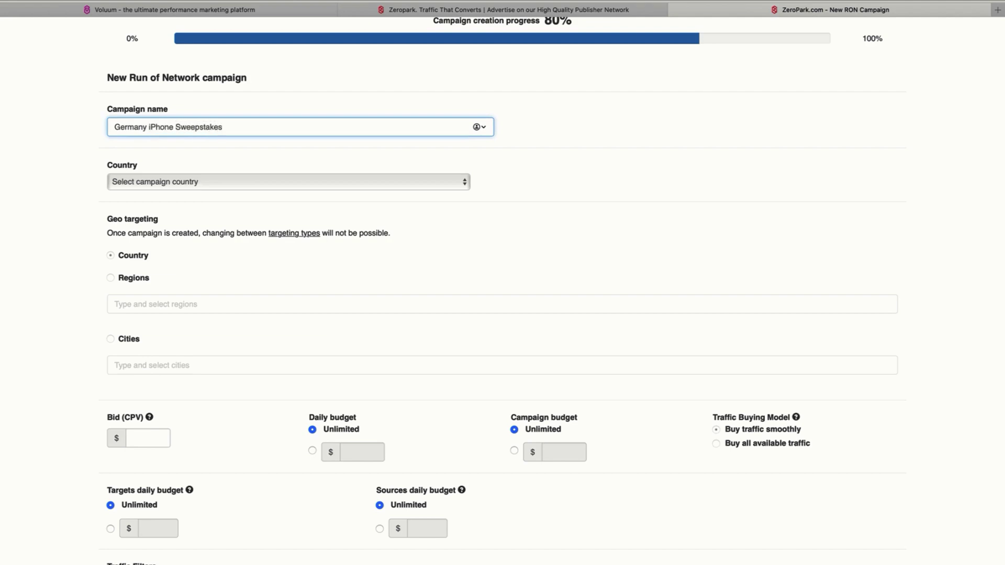
{"action": "left_click", "coordinate": [167, 9]}
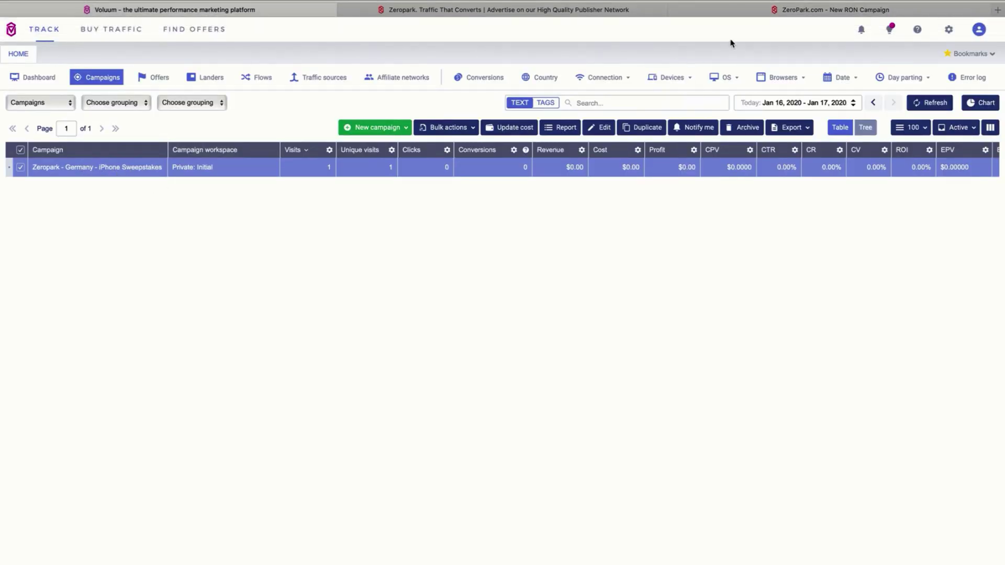
{"action": "left_click", "coordinate": [759, 12]}
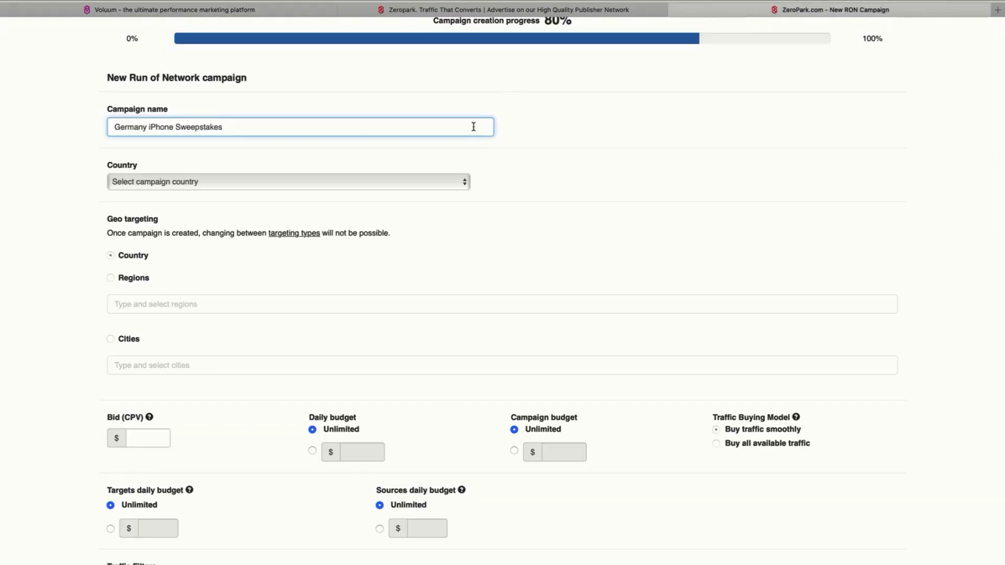
- Set the campaign country to Germany
{"action": "left_click", "coordinate": [204, 189]}
{"action": "scroll", "coordinate": [222, 272], "scroll_direction": "down", "scroll_amount": 5}
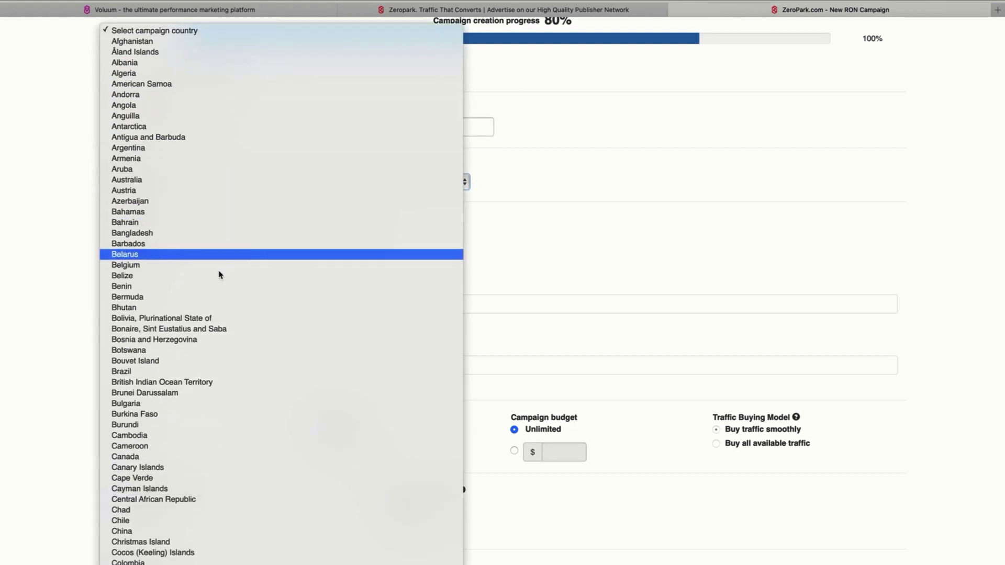
{"action": "scroll", "coordinate": [222, 285], "scroll_direction": "down", "scroll_amount": 10}
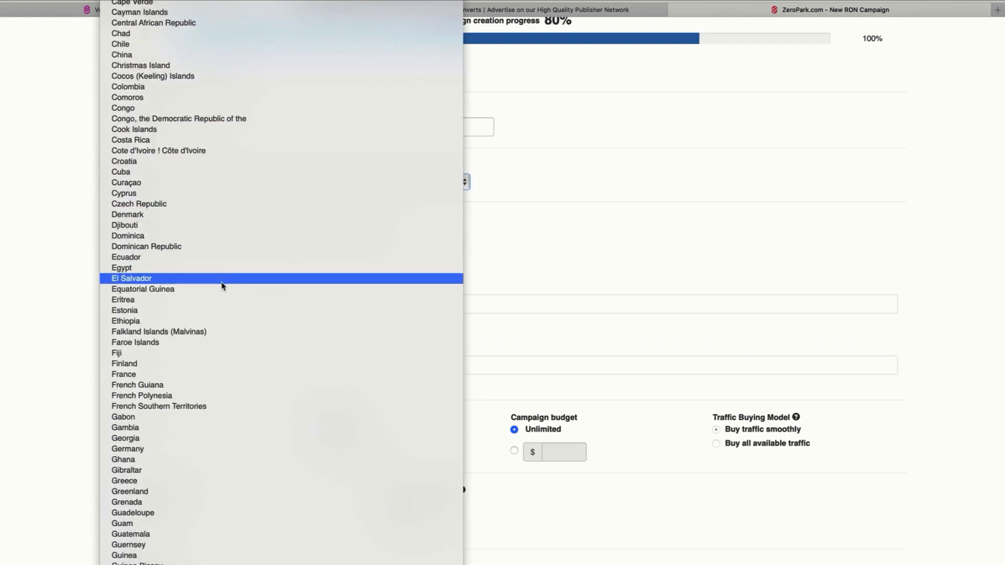
{"action": "left_click", "coordinate": [168, 383]}
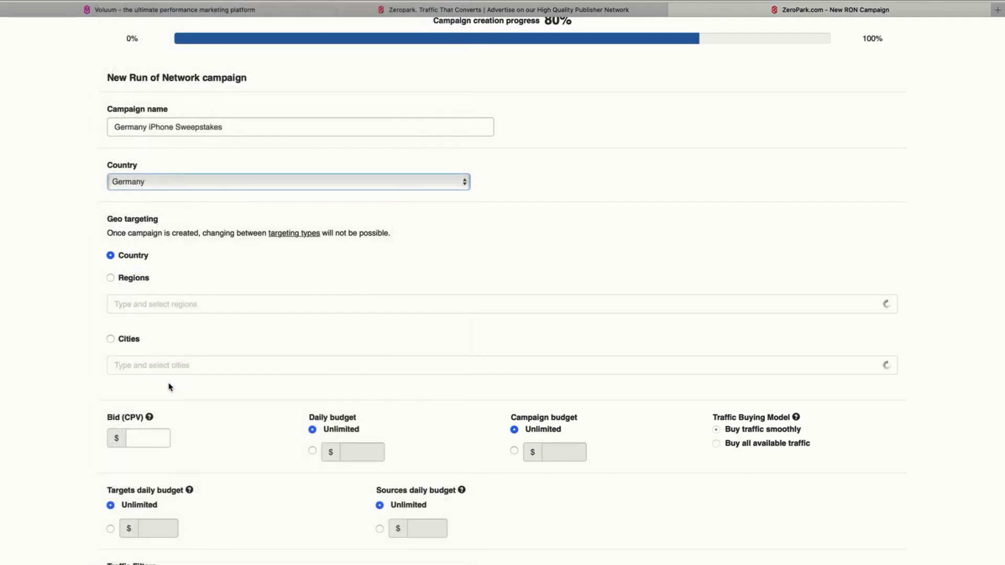
- Enter a bid (CPV) of 0.001
{"action": "scroll", "coordinate": [84, 274], "scroll_direction": "down", "scroll_amount": 2}
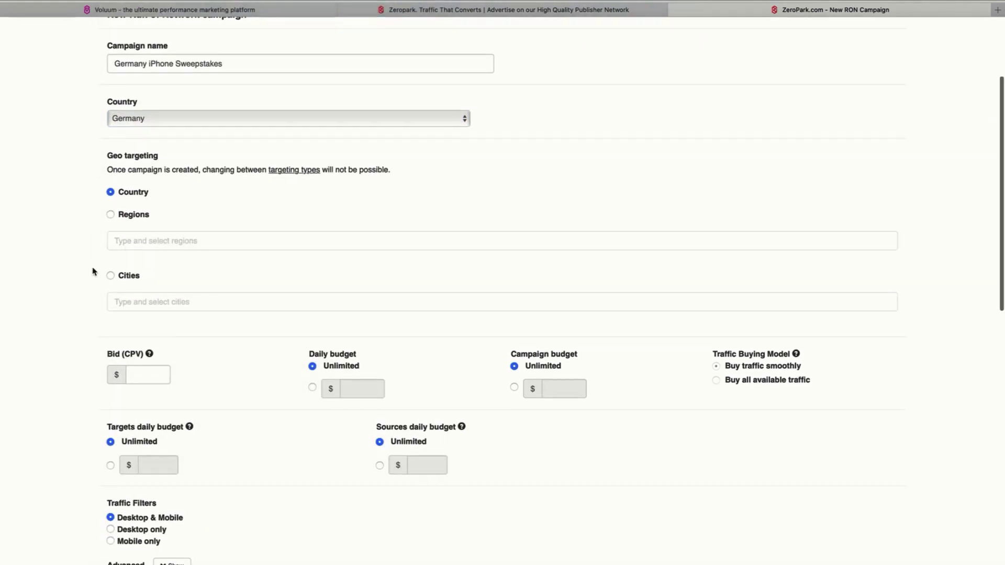
{"action": "scroll", "coordinate": [74, 271], "scroll_direction": "down", "scroll_amount": 3}
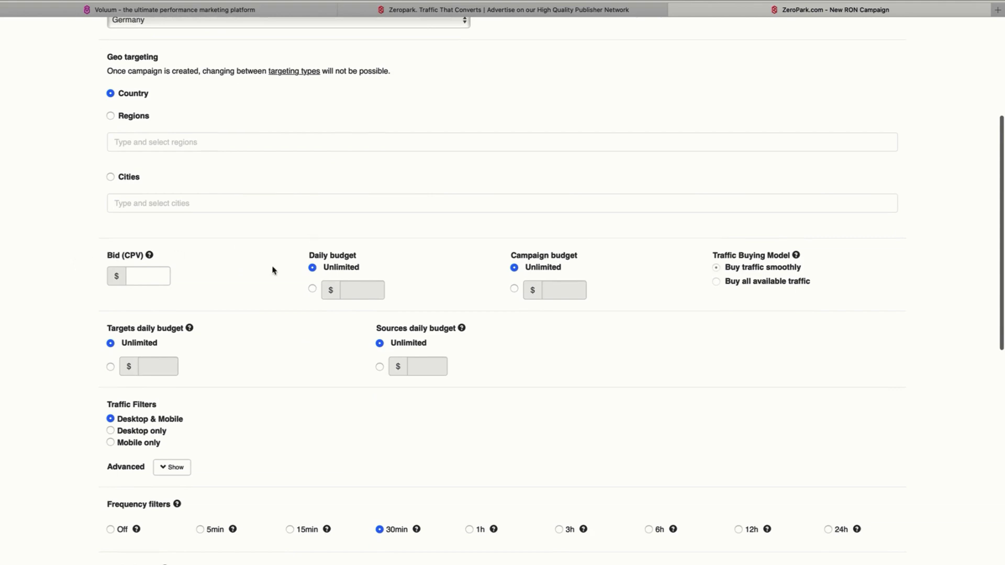
{"action": "left_click", "coordinate": [139, 275]}
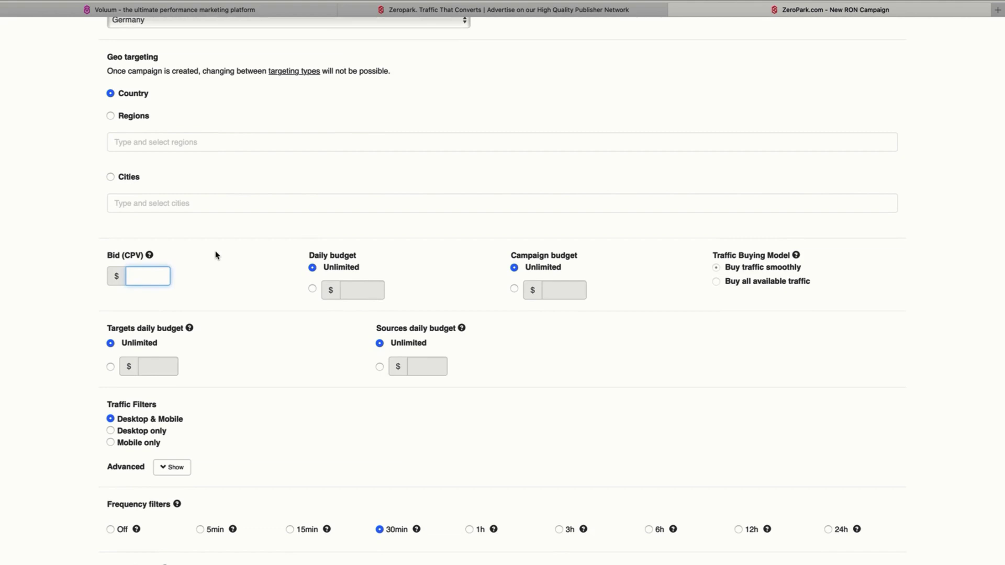
{"action": "type", "text": "0.0003"}
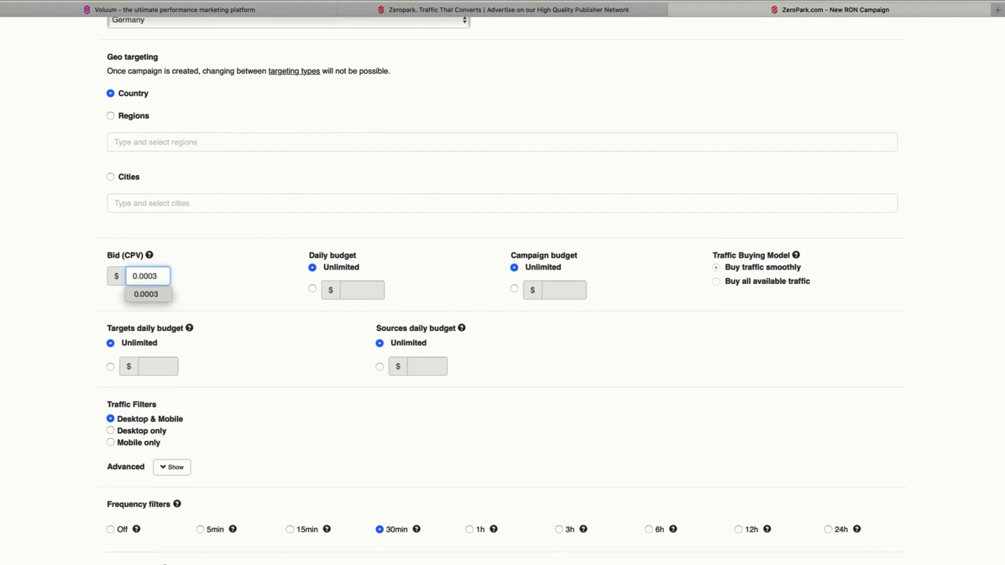
{"action": "key", "text": "BackSpace"}
{"action": "type", "text": "1"}
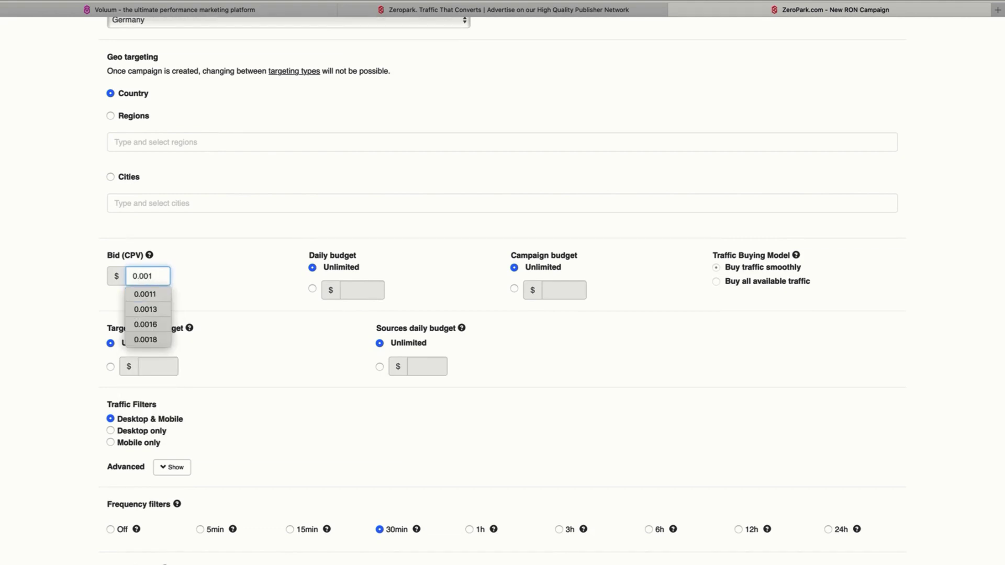
{"action": "left_click", "coordinate": [67, 242]}
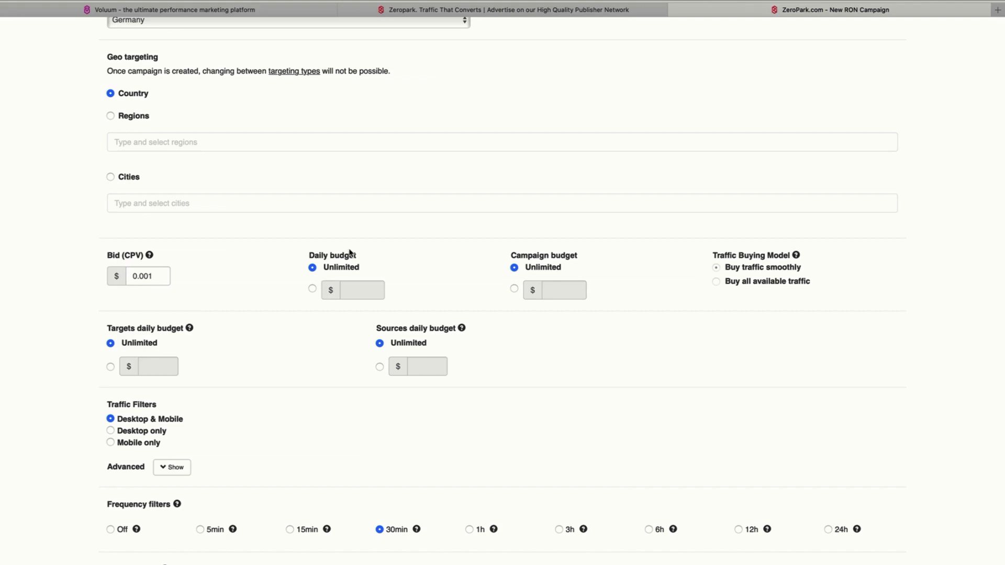
- Switch the daily budget to a custom amount of $20
{"action": "left_click", "coordinate": [311, 288]}
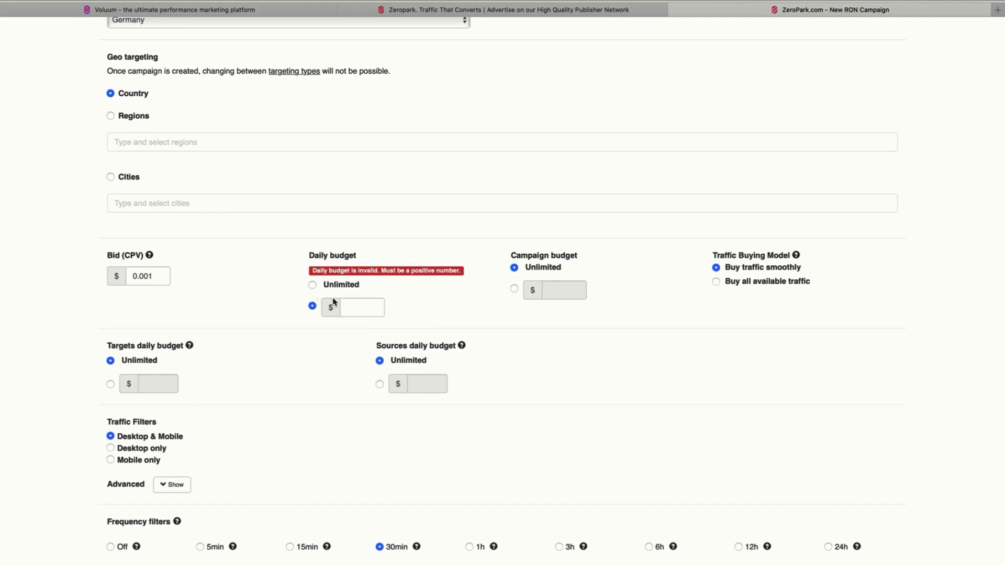
{"action": "left_click", "coordinate": [360, 311]}
{"action": "key", "text": "Down"}
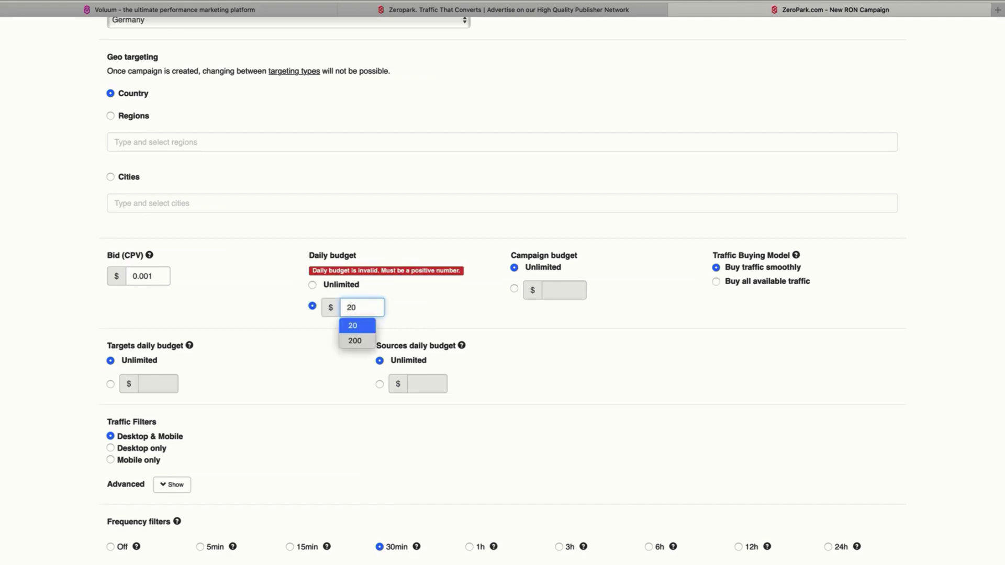
{"action": "left_click", "coordinate": [480, 304]}
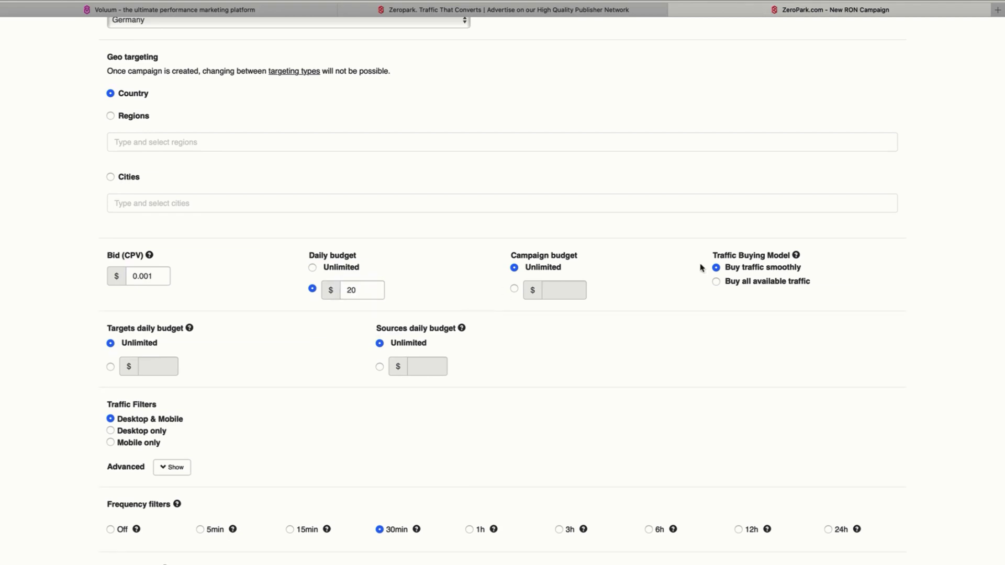
- Set the Traffic Filters option to Mobile only
{"action": "scroll", "coordinate": [701, 268], "scroll_direction": "down", "scroll_amount": 1}
{"action": "scroll", "coordinate": [701, 268], "scroll_direction": "down", "scroll_amount": 1}
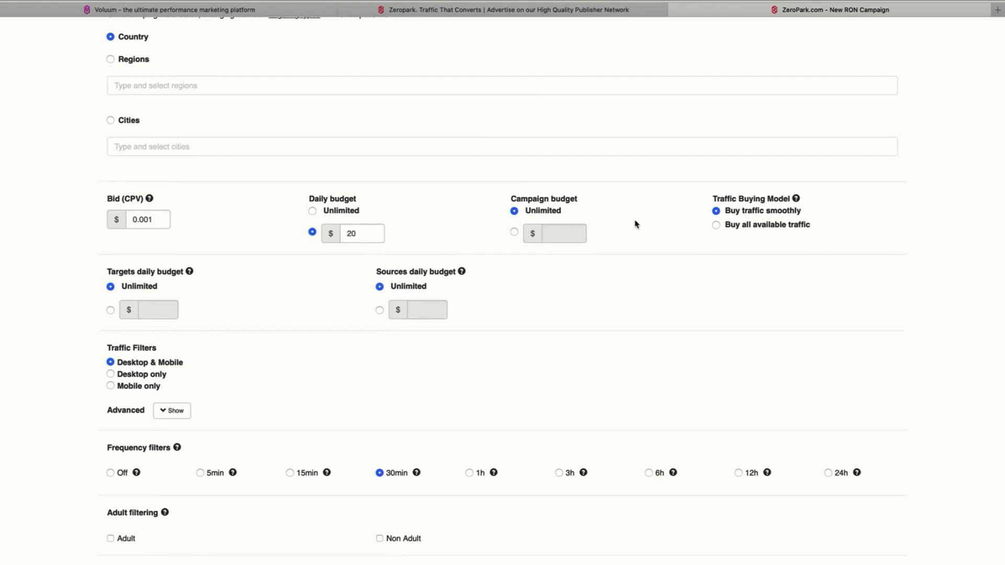
{"action": "scroll", "coordinate": [644, 214], "scroll_direction": "down", "scroll_amount": 2}
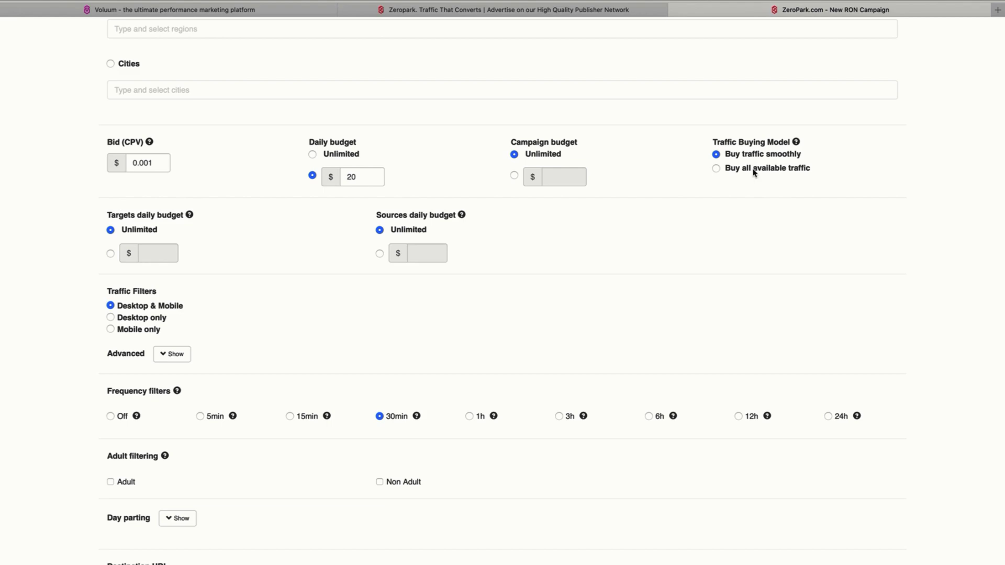
{"action": "scroll", "coordinate": [392, 144], "scroll_direction": "down", "scroll_amount": 3}
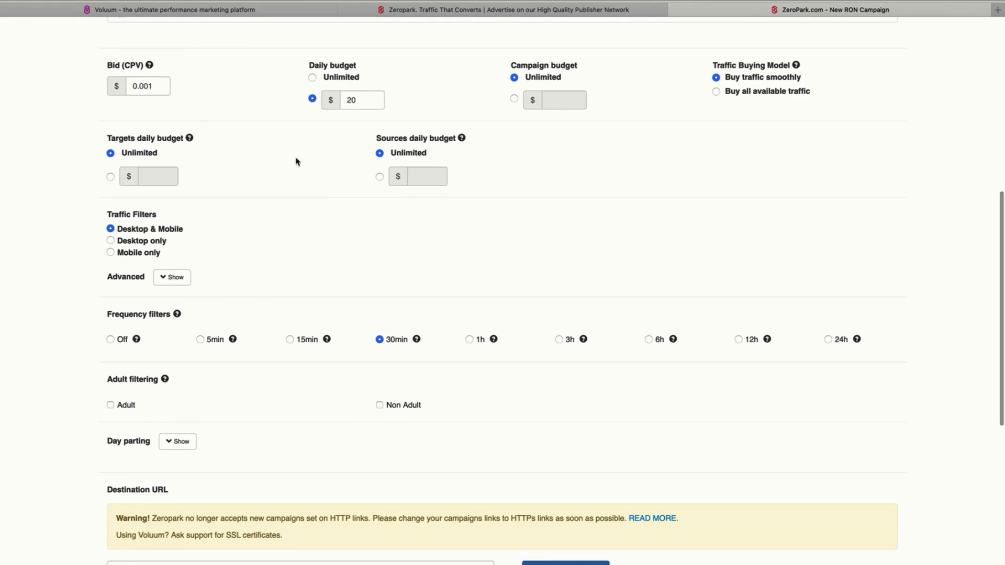
{"action": "scroll", "coordinate": [297, 163], "scroll_direction": "down", "scroll_amount": 2}
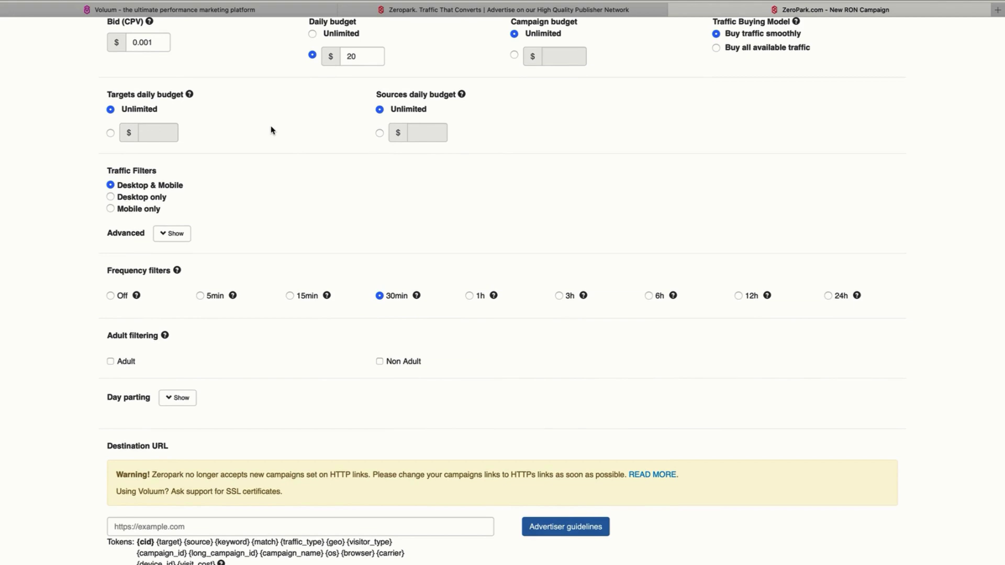
{"action": "scroll", "coordinate": [230, 137], "scroll_direction": "down", "scroll_amount": 2}
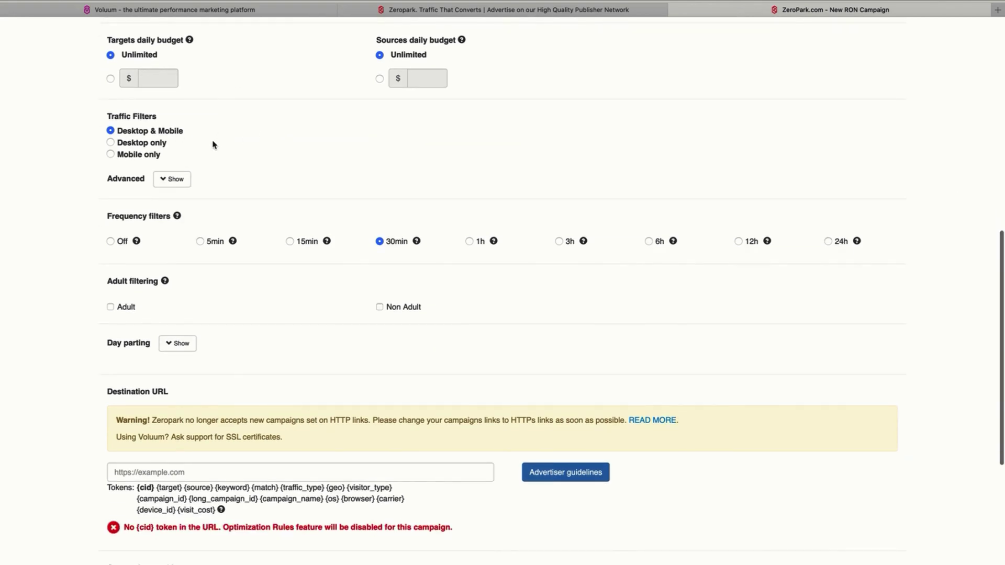
{"action": "left_click", "coordinate": [110, 154]}
- Show the advanced device filters and limit mobile traffic to Wi-Fi only
{"action": "left_click", "coordinate": [174, 183]}
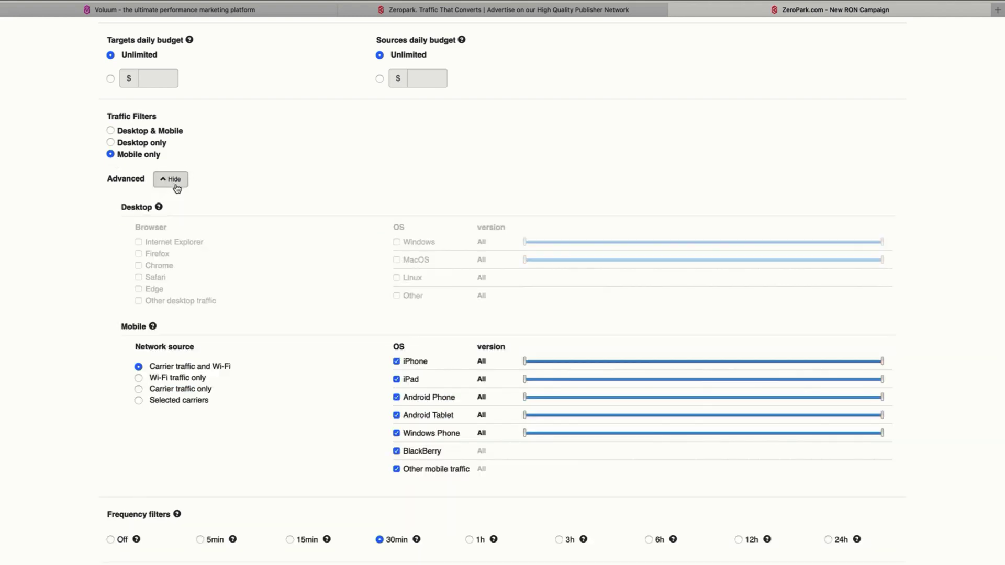
{"action": "scroll", "coordinate": [317, 187], "scroll_direction": "down", "scroll_amount": 3}
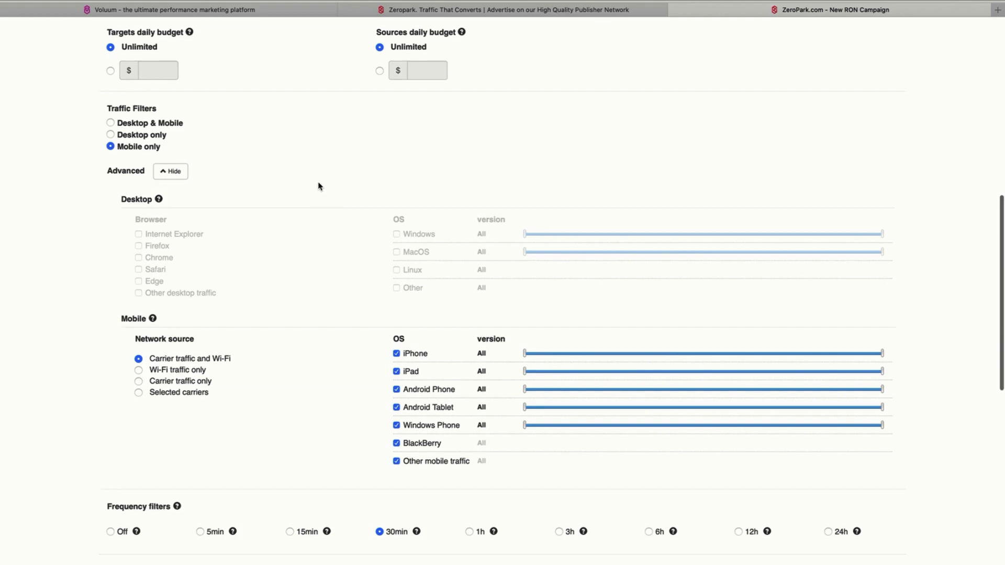
{"action": "scroll", "coordinate": [276, 173], "scroll_direction": "down", "scroll_amount": 2}
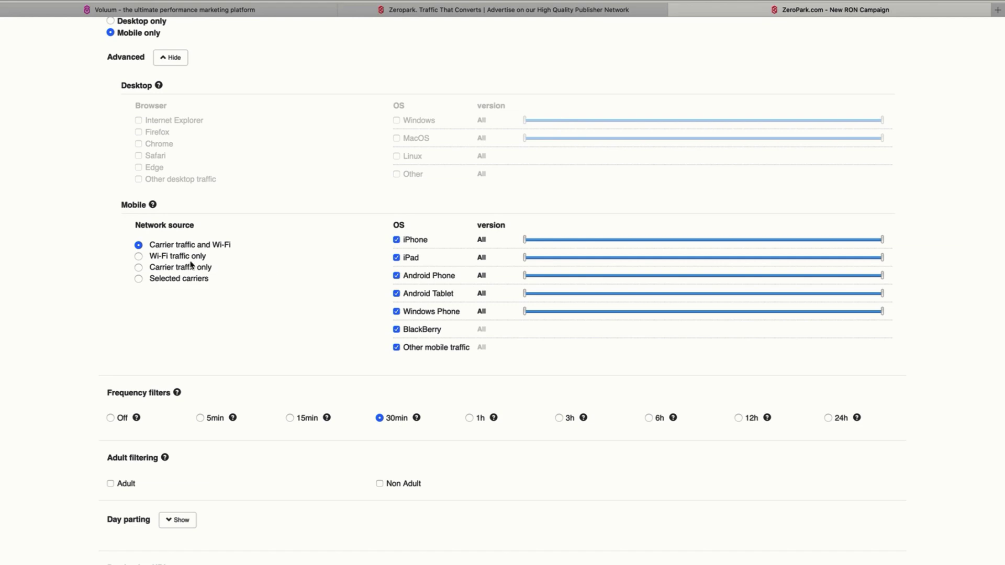
{"action": "left_click", "coordinate": [139, 257]}
- Uncheck Android Phone, Android Tablet, Windows Phone, BlackBerry and Other, keeping only iPhone and iPad
{"action": "left_click", "coordinate": [396, 276]}
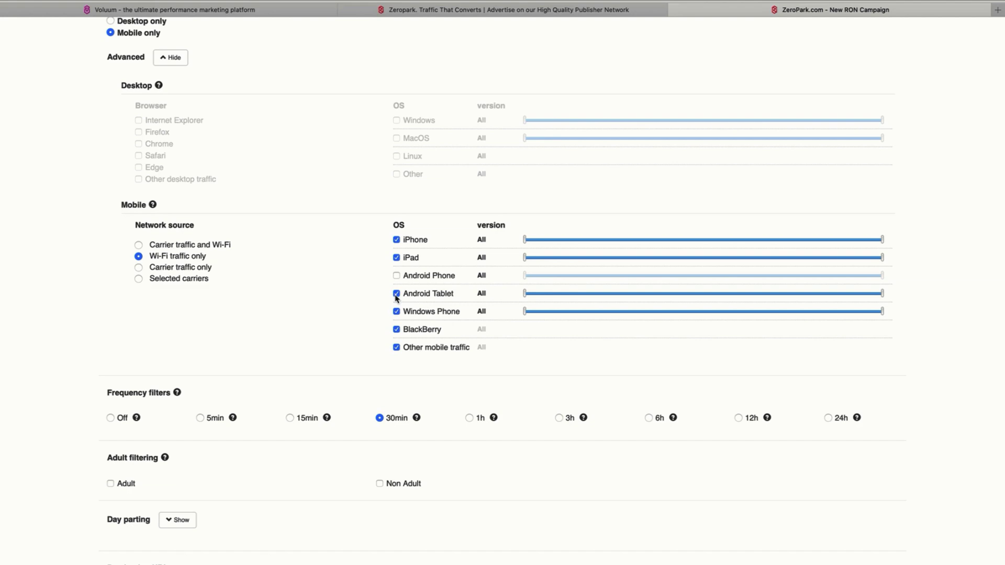
{"action": "left_click", "coordinate": [397, 293]}
{"action": "left_click", "coordinate": [396, 311]}
{"action": "left_click", "coordinate": [396, 329]}
{"action": "left_click", "coordinate": [397, 347]}
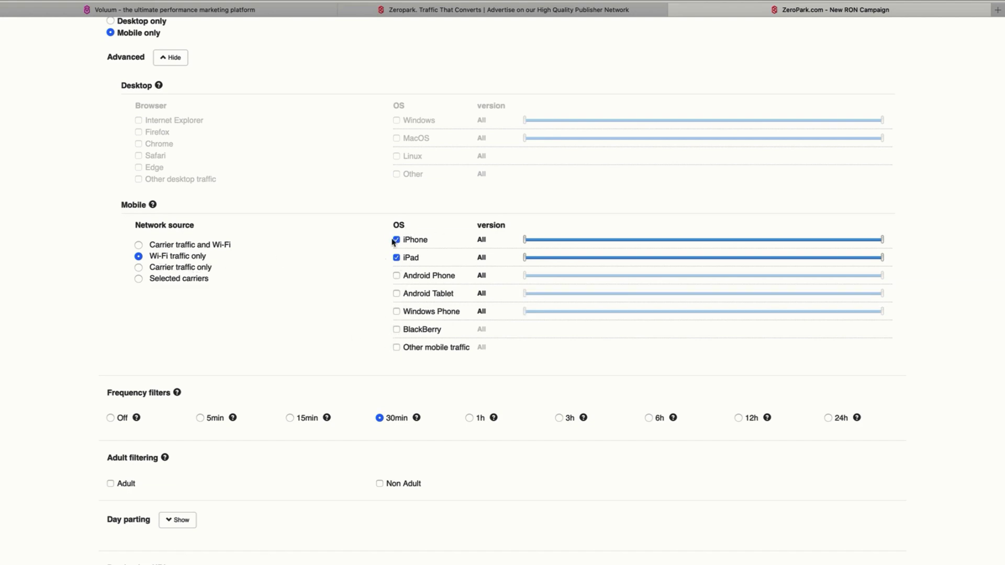
- Set the frequency cap to 3h
{"action": "scroll", "coordinate": [382, 248], "scroll_direction": "down", "scroll_amount": 3}
{"action": "scroll", "coordinate": [225, 257], "scroll_direction": "down", "scroll_amount": 1}
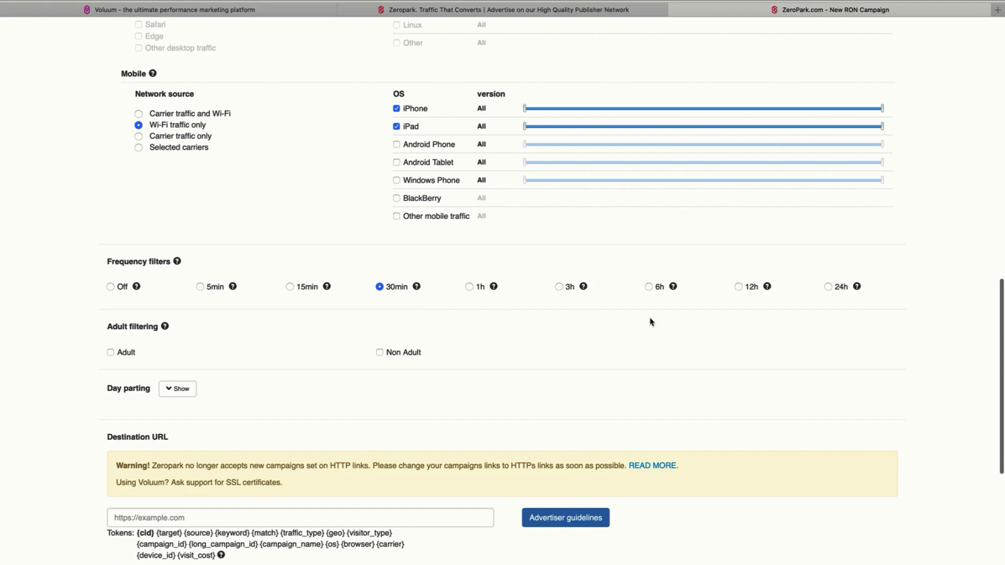
{"action": "left_click", "coordinate": [559, 287]}
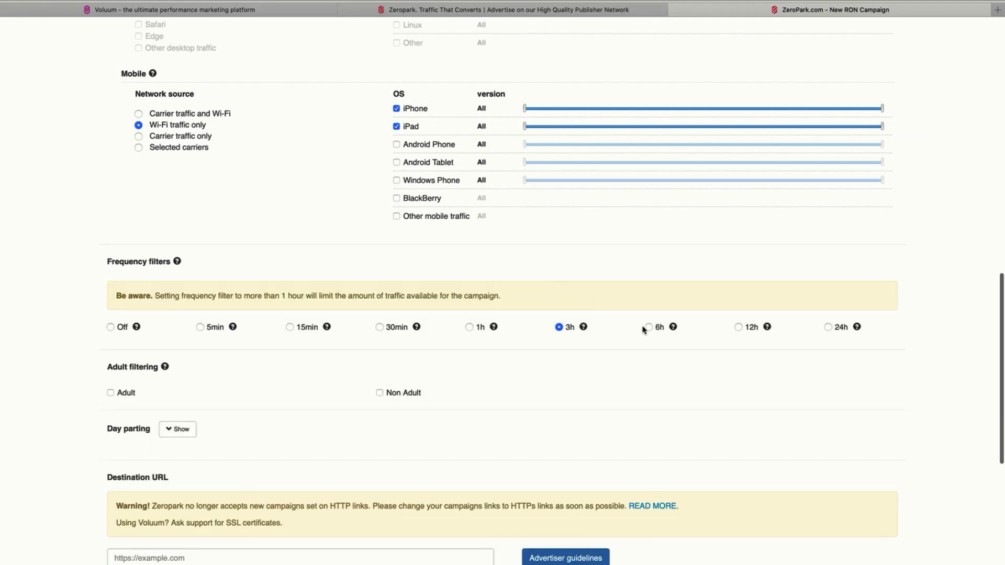
- Copy the iPhone Sweepstakes campaign's tracking URL from the Voluum campaigns list
{"action": "scroll", "coordinate": [557, 294], "scroll_direction": "down", "scroll_amount": 2}
{"action": "scroll", "coordinate": [576, 294], "scroll_direction": "down", "scroll_amount": 2}
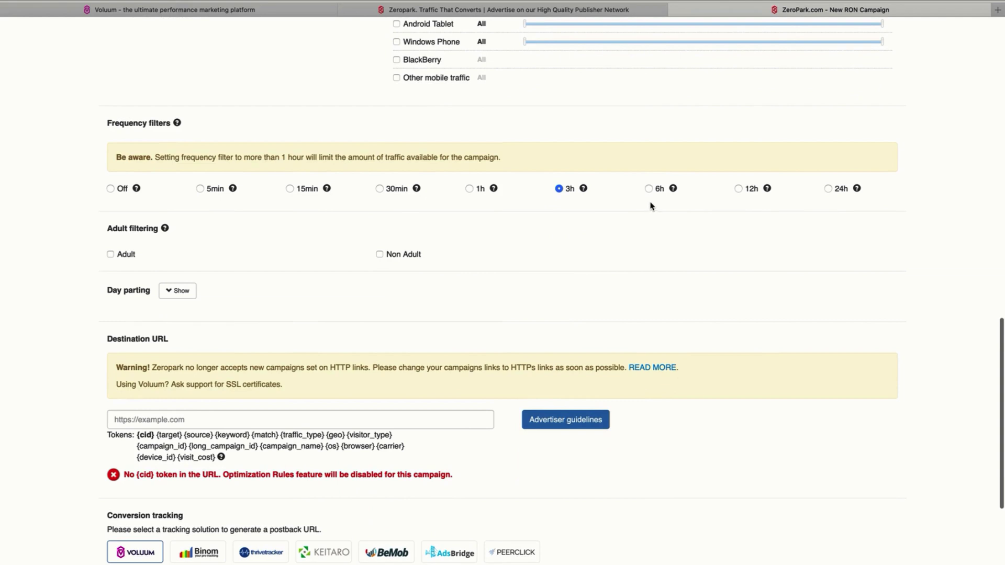
{"action": "scroll", "coordinate": [187, 224], "scroll_direction": "down", "scroll_amount": 1}
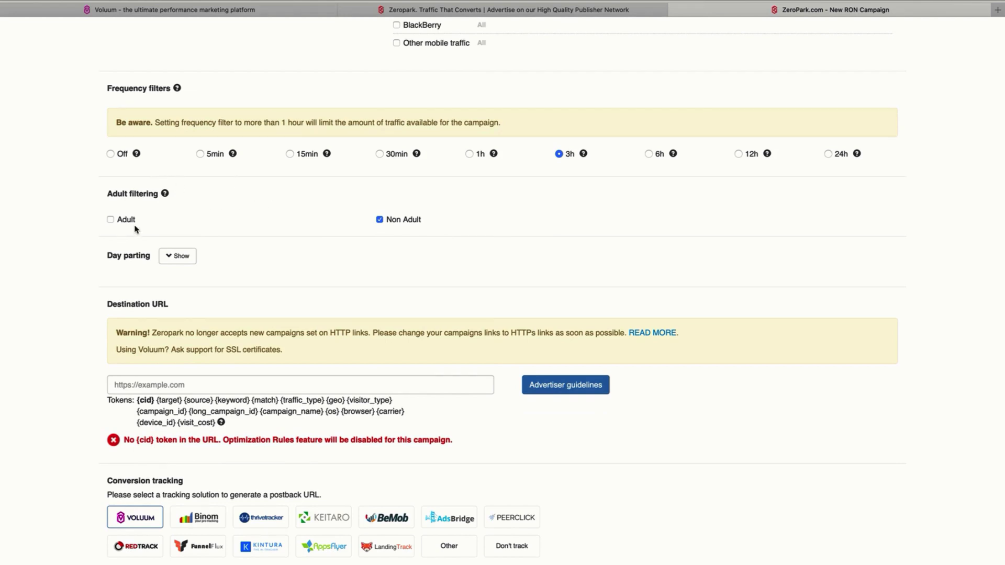
{"action": "scroll", "coordinate": [285, 228], "scroll_direction": "down", "scroll_amount": 2}
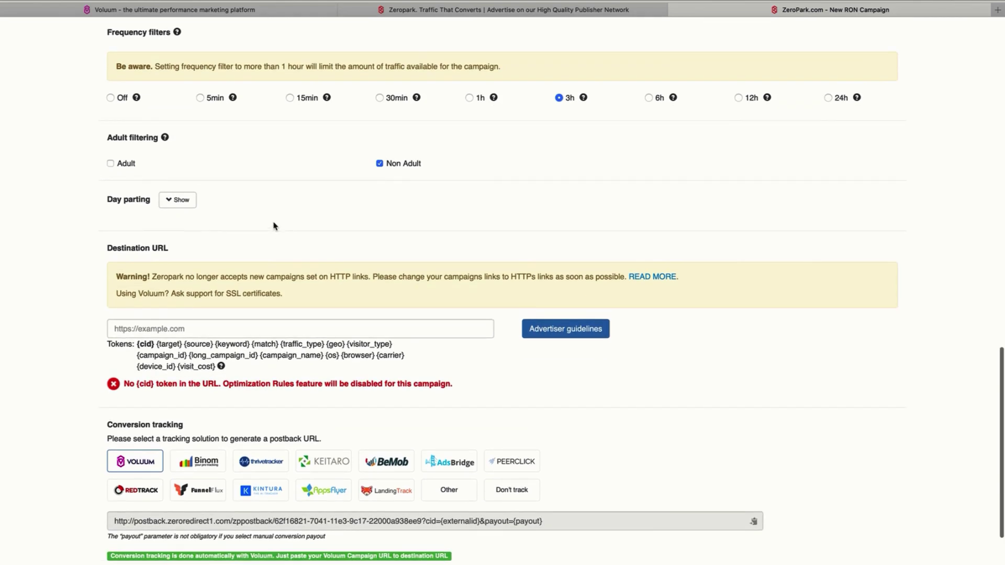
{"action": "scroll", "coordinate": [274, 225], "scroll_direction": "down", "scroll_amount": 4}
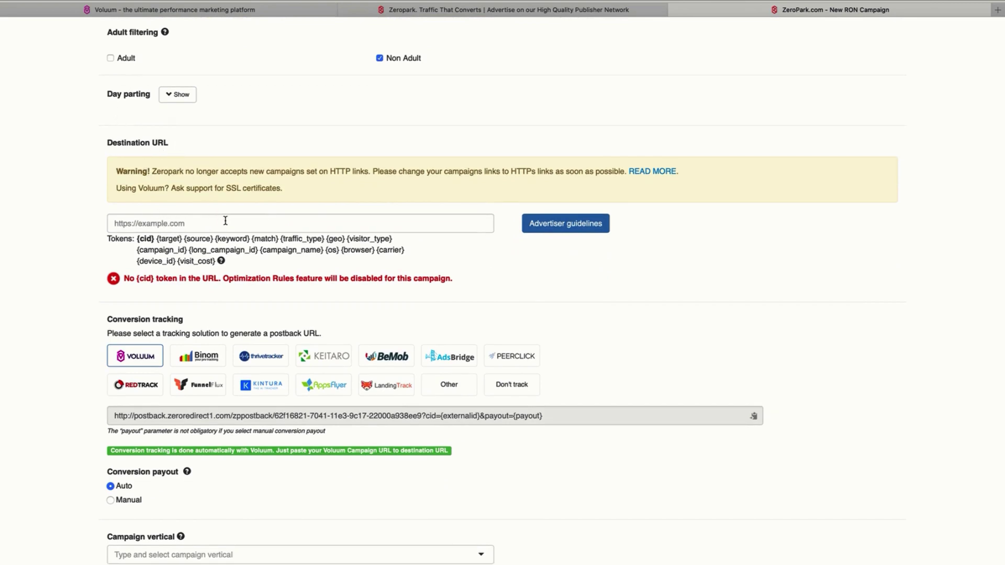
{"action": "left_click", "coordinate": [137, 11]}
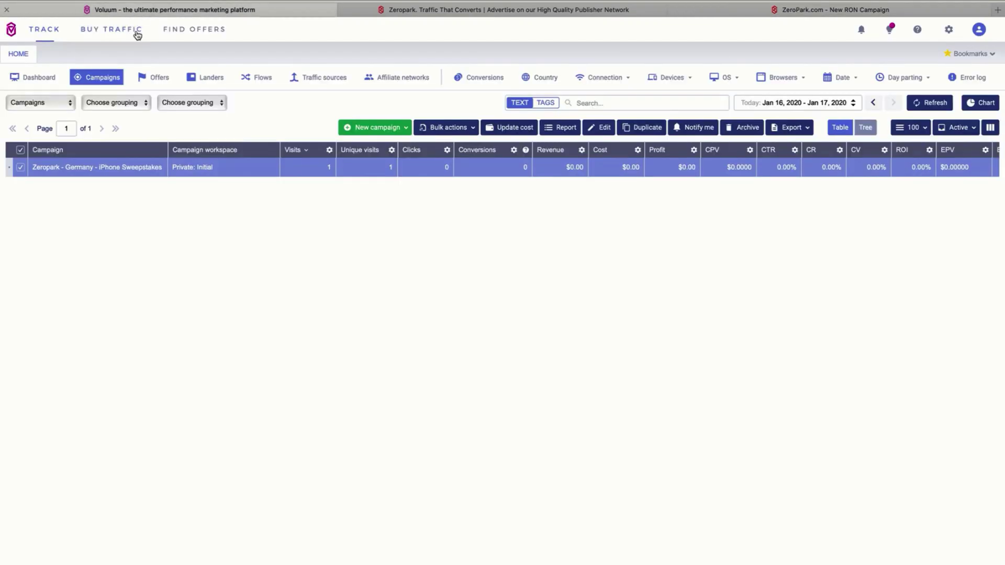
{"action": "right_click", "coordinate": [131, 175]}
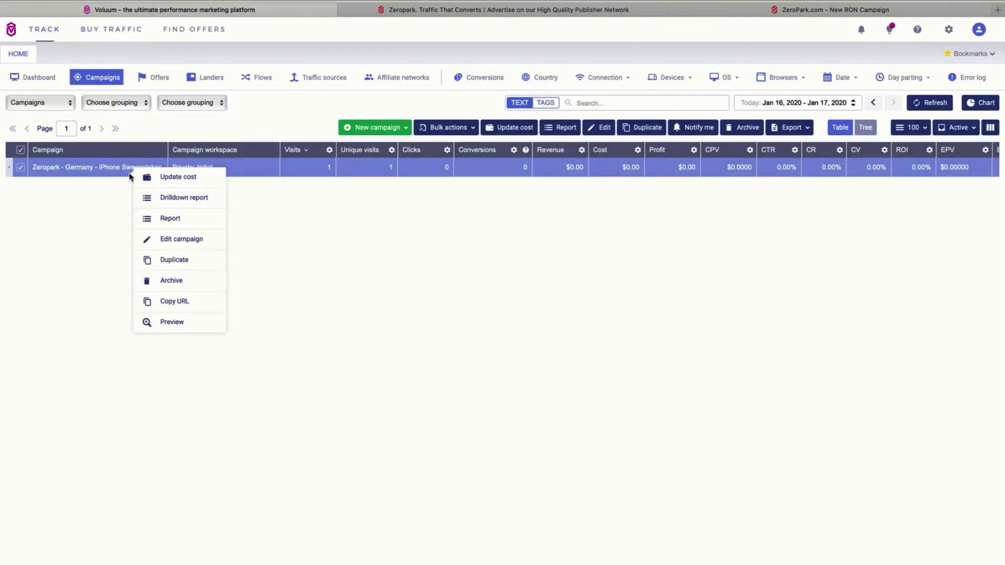
{"action": "left_click", "coordinate": [172, 307]}
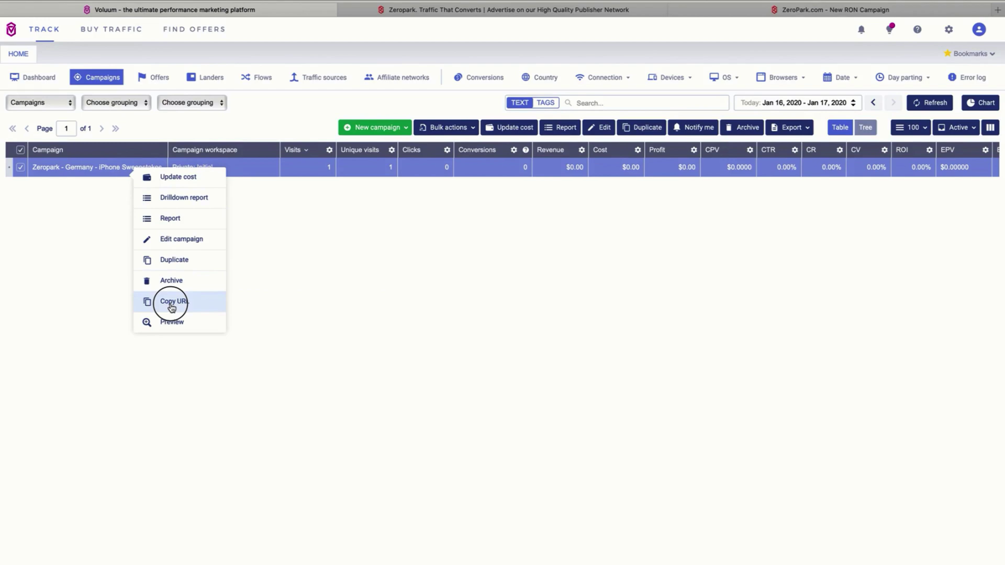
- Paste the copied Voluum tracking link into the Zeropark Destination URL field
{"action": "left_click", "coordinate": [704, 12]}
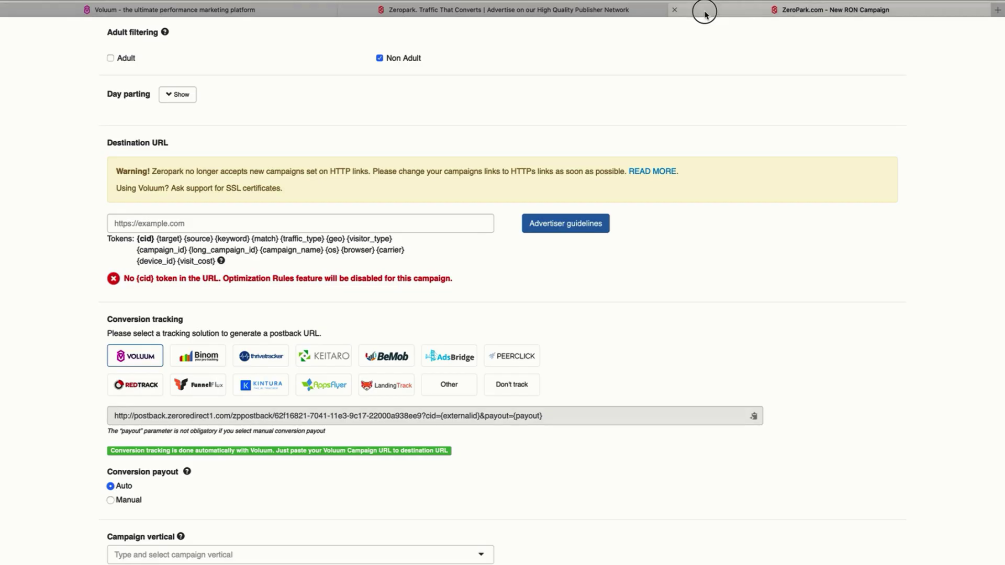
{"action": "right_click", "coordinate": [134, 223]}
{"action": "mouse_move", "coordinate": [176, 268]}
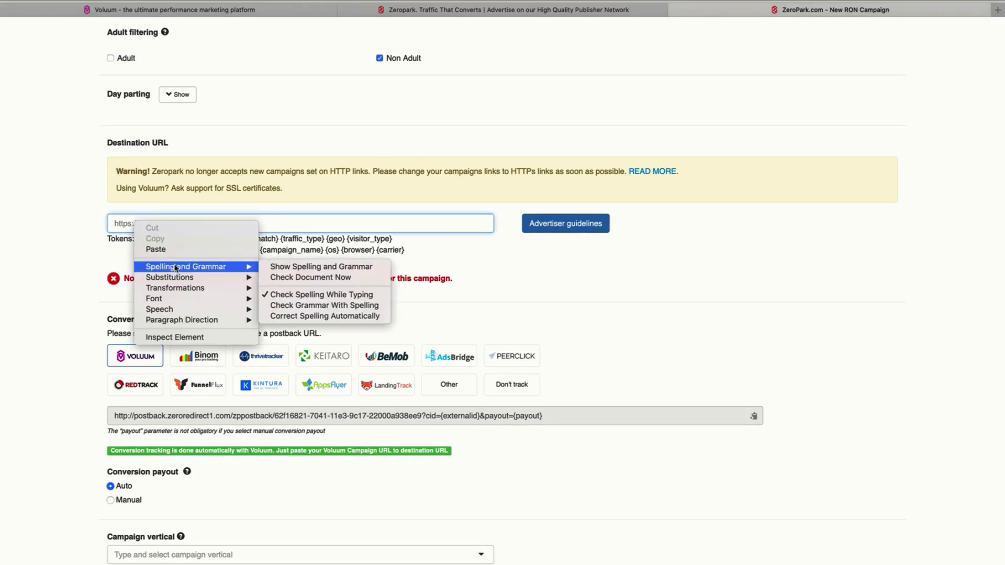
{"action": "left_click", "coordinate": [156, 249]}
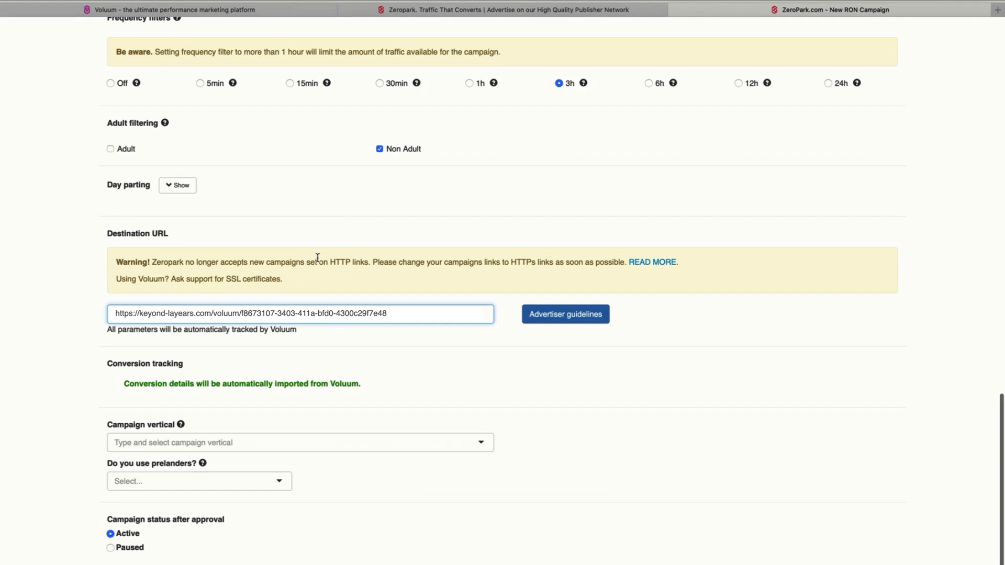
{"action": "left_click", "coordinate": [35, 290]}
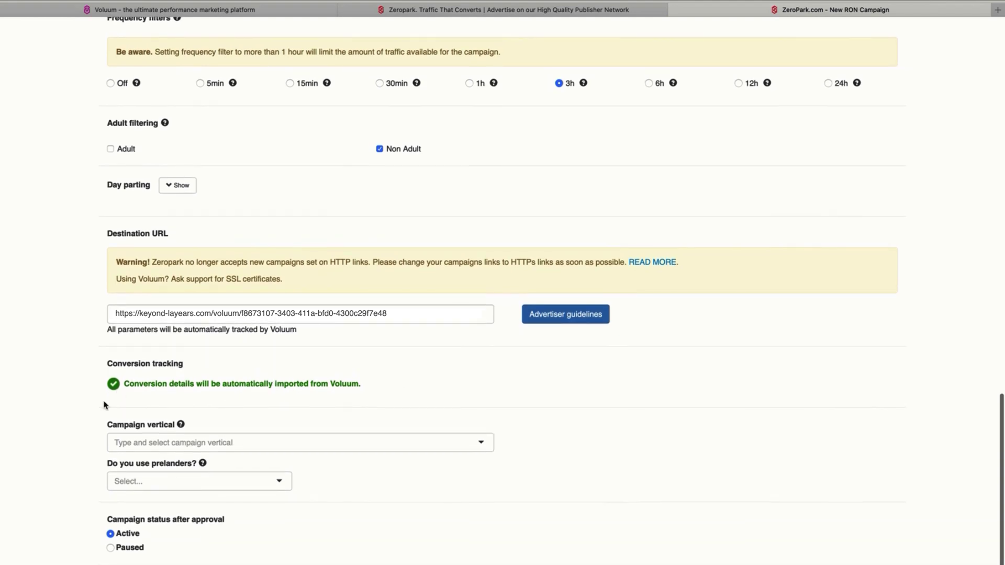
- Set the campaign vertical to Surveys & Sweeps
{"action": "left_click", "coordinate": [215, 448]}
{"action": "scroll", "coordinate": [228, 462], "scroll_direction": "down", "scroll_amount": 2}
{"action": "scroll", "coordinate": [231, 466], "scroll_direction": "down", "scroll_amount": 2}
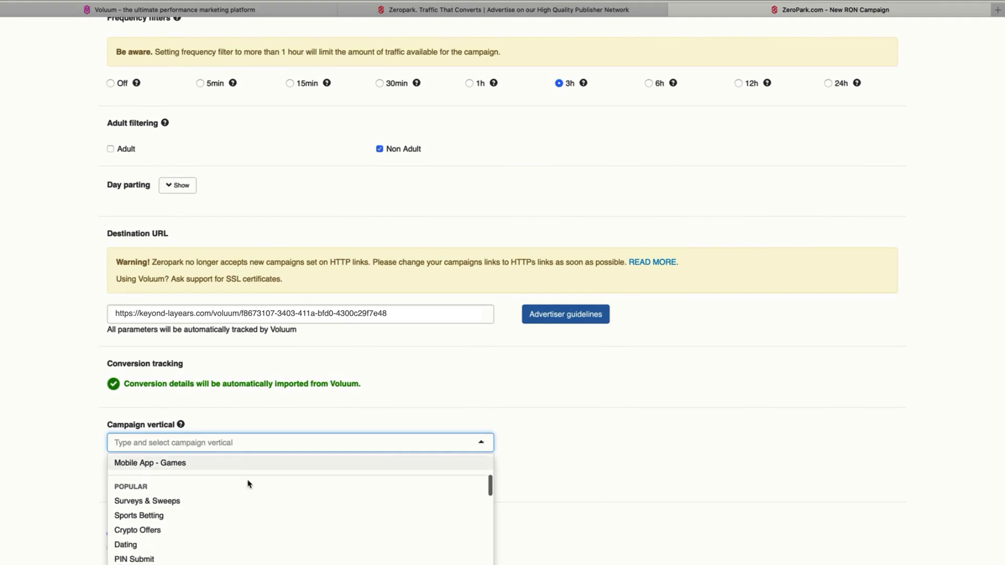
{"action": "left_click", "coordinate": [192, 508]}
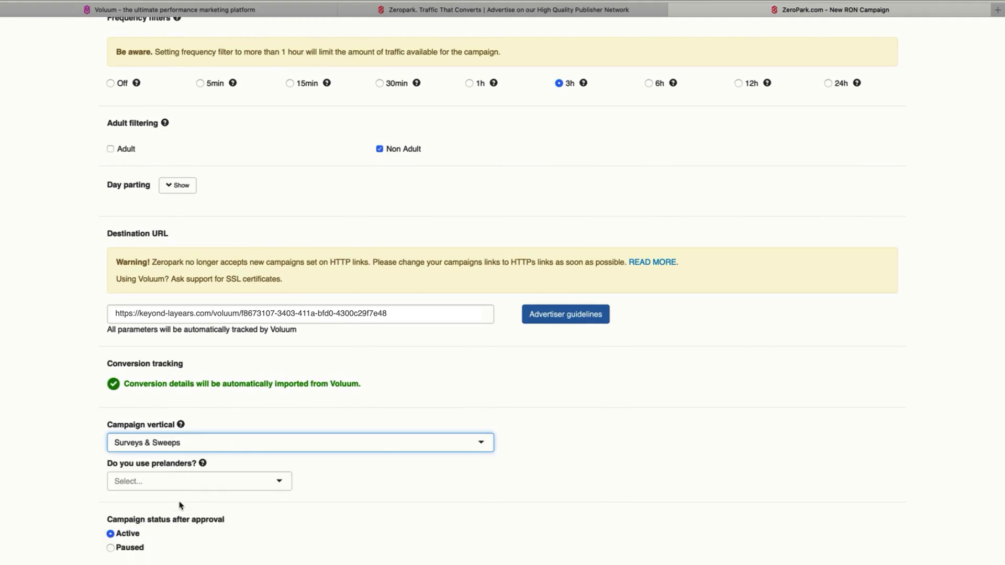
- Answer No to using prelanders and finish the campaign form
{"action": "left_click", "coordinate": [185, 482]}
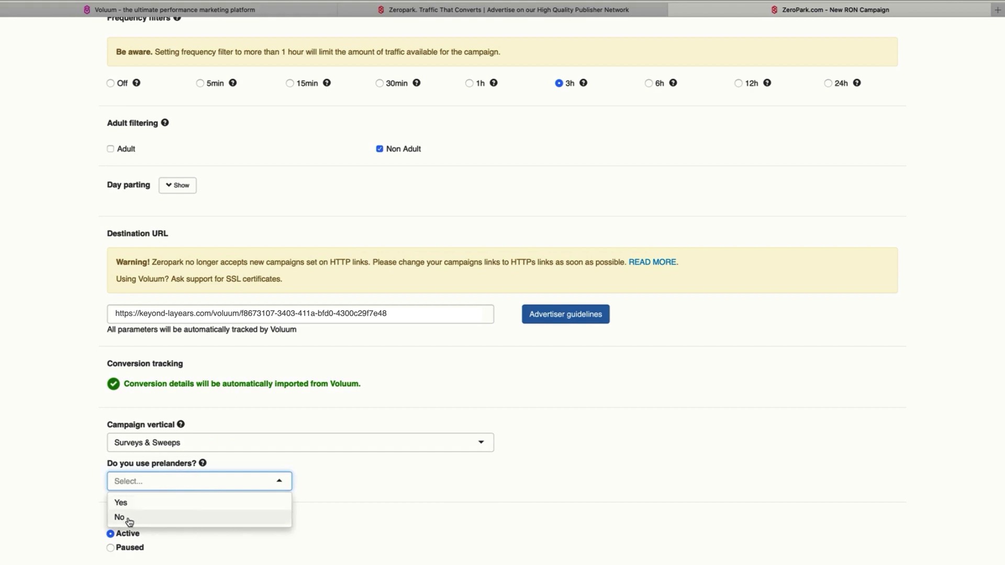
{"action": "left_click", "coordinate": [130, 518]}
{"action": "scroll", "coordinate": [259, 492], "scroll_direction": "down", "scroll_amount": 1}
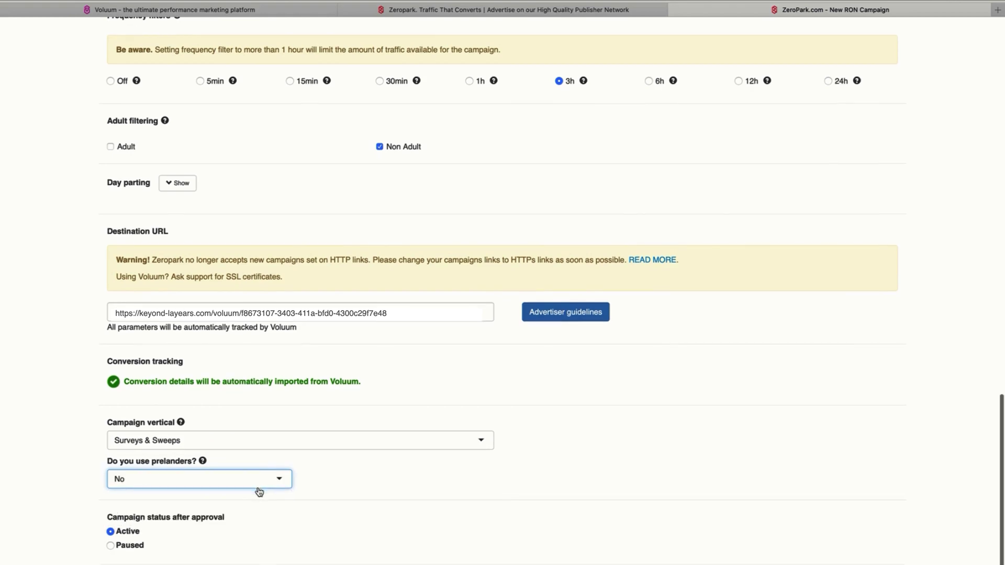
{"action": "scroll", "coordinate": [68, 492], "scroll_direction": "up", "scroll_amount": 1}
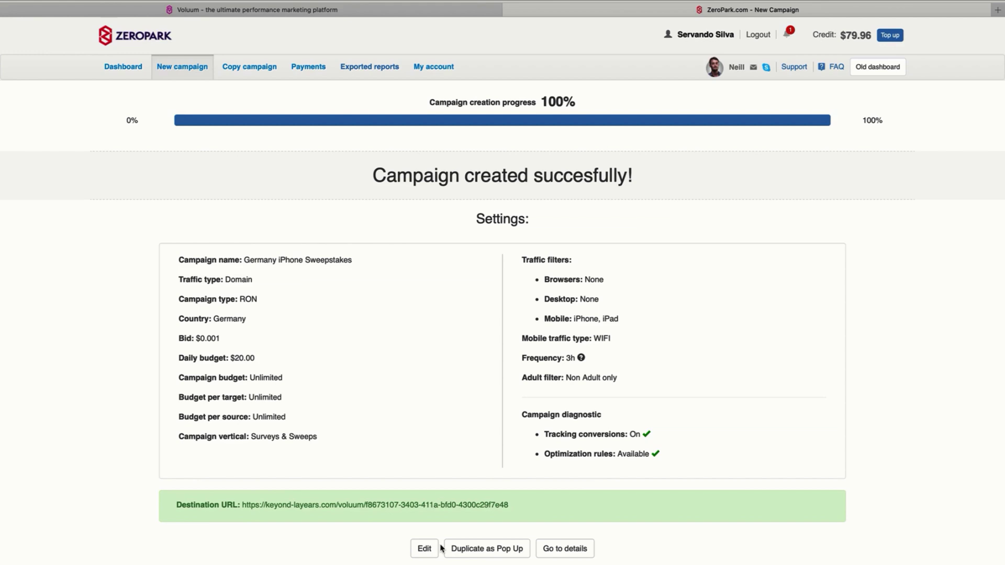
- Check the new campaign's details, then view Germany iPhone Sweepstakes as Pending on the dashboard
{"action": "left_click", "coordinate": [565, 550]}
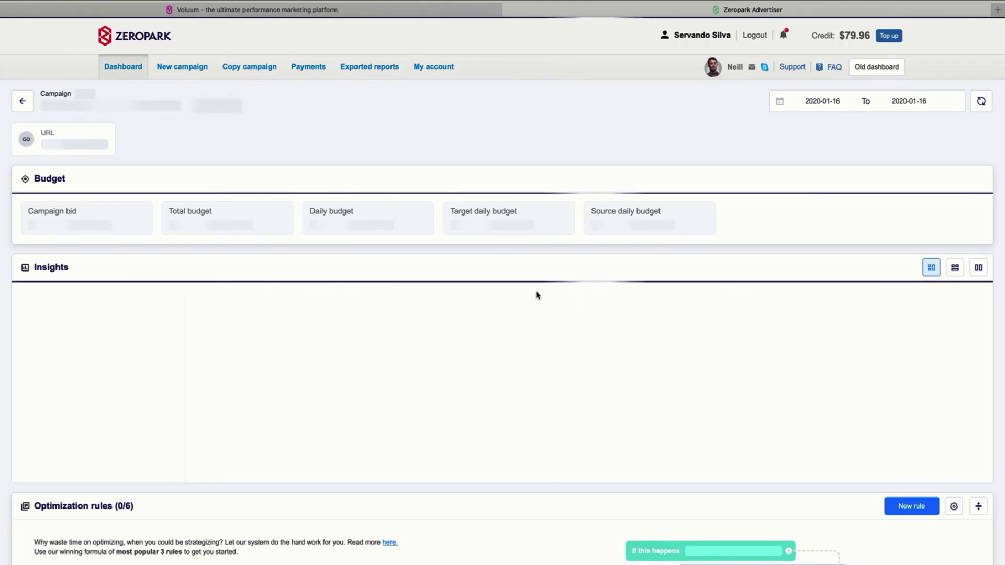
{"action": "scroll", "coordinate": [536, 296], "scroll_direction": "down", "scroll_amount": 5}
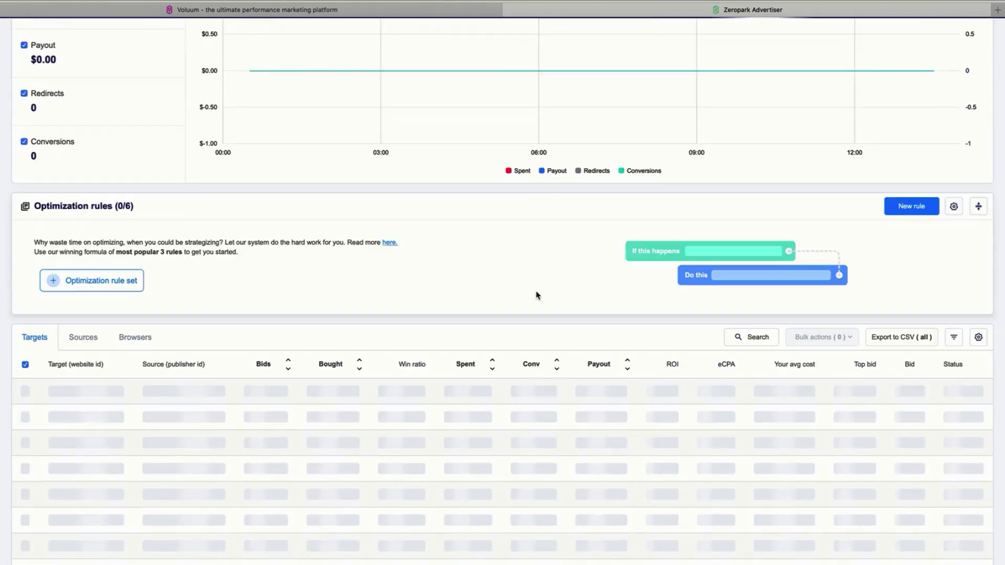
{"action": "scroll", "coordinate": [536, 296], "scroll_direction": "up", "scroll_amount": 5}
{"action": "left_click", "coordinate": [117, 67]}
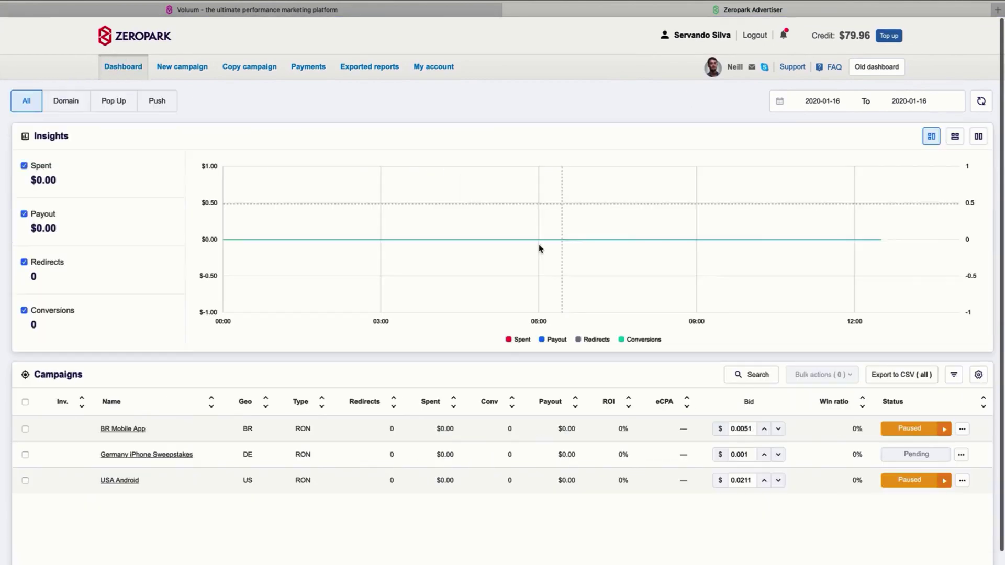
{"action": "scroll", "coordinate": [539, 249], "scroll_direction": "down", "scroll_amount": 1}
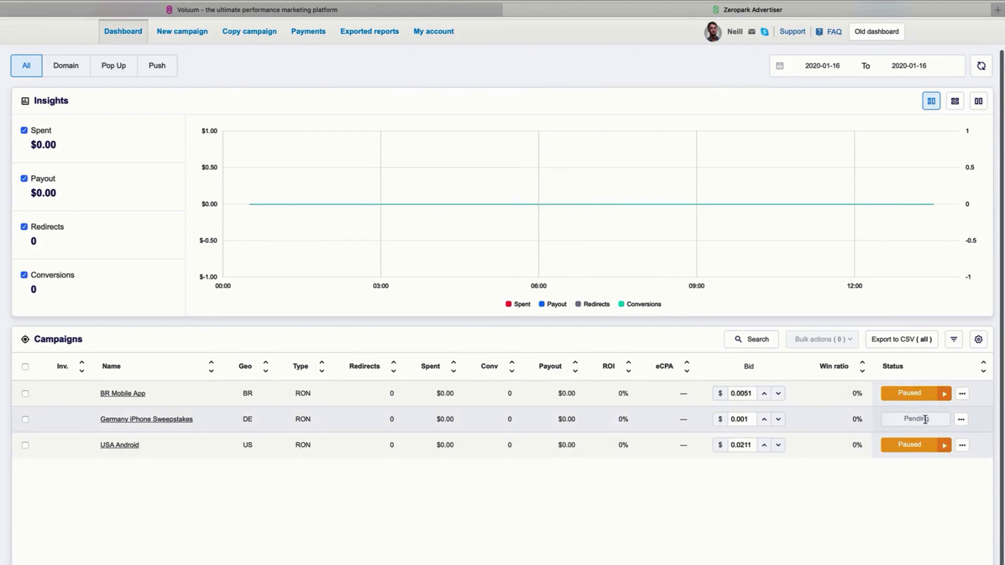
{"action": "scroll", "coordinate": [924, 419], "scroll_direction": "up", "scroll_amount": 1}
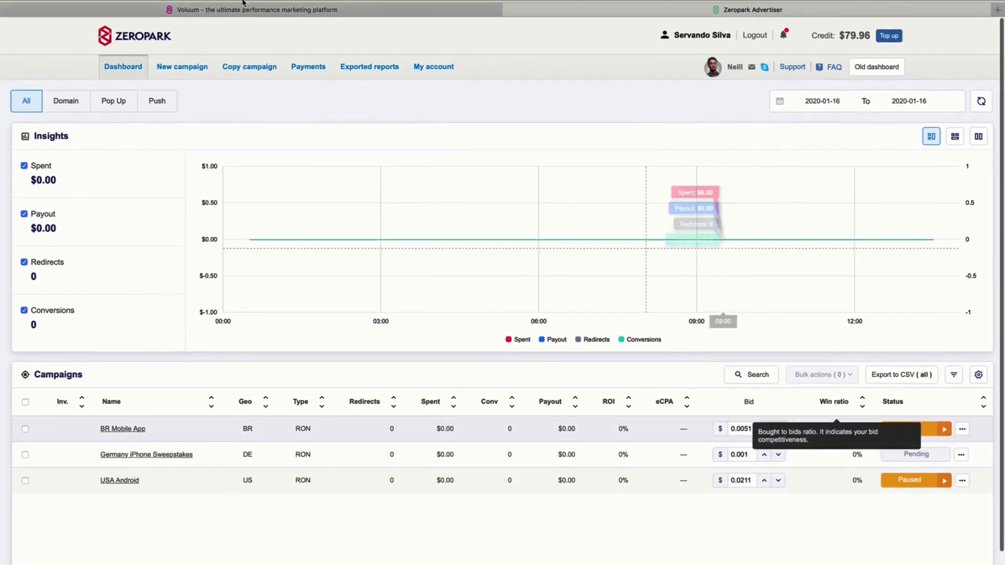
- Return to Voluum's Campaigns table showing Zeropark - Germany - iPhone Sweepstakes
{"action": "left_click", "coordinate": [208, 10]}
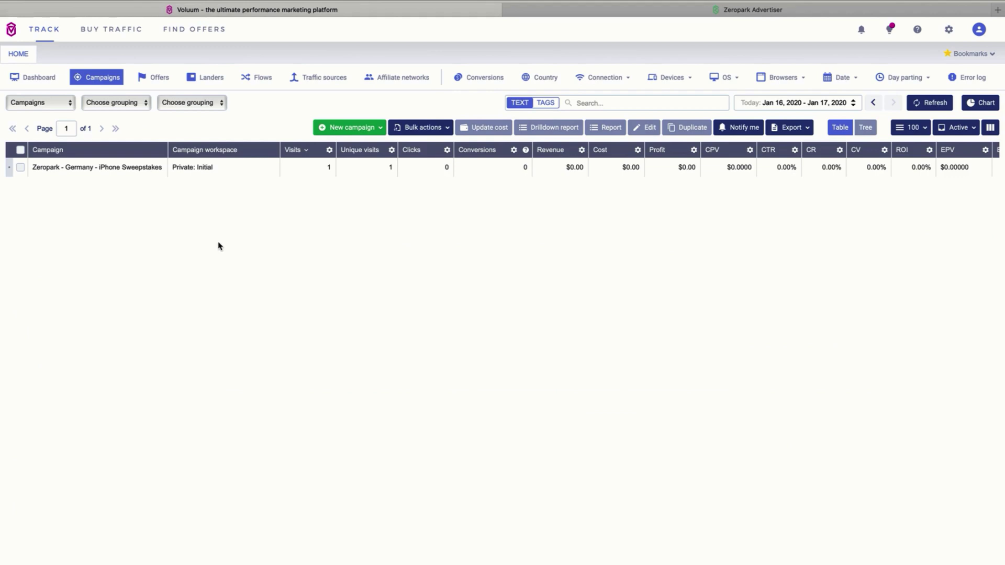